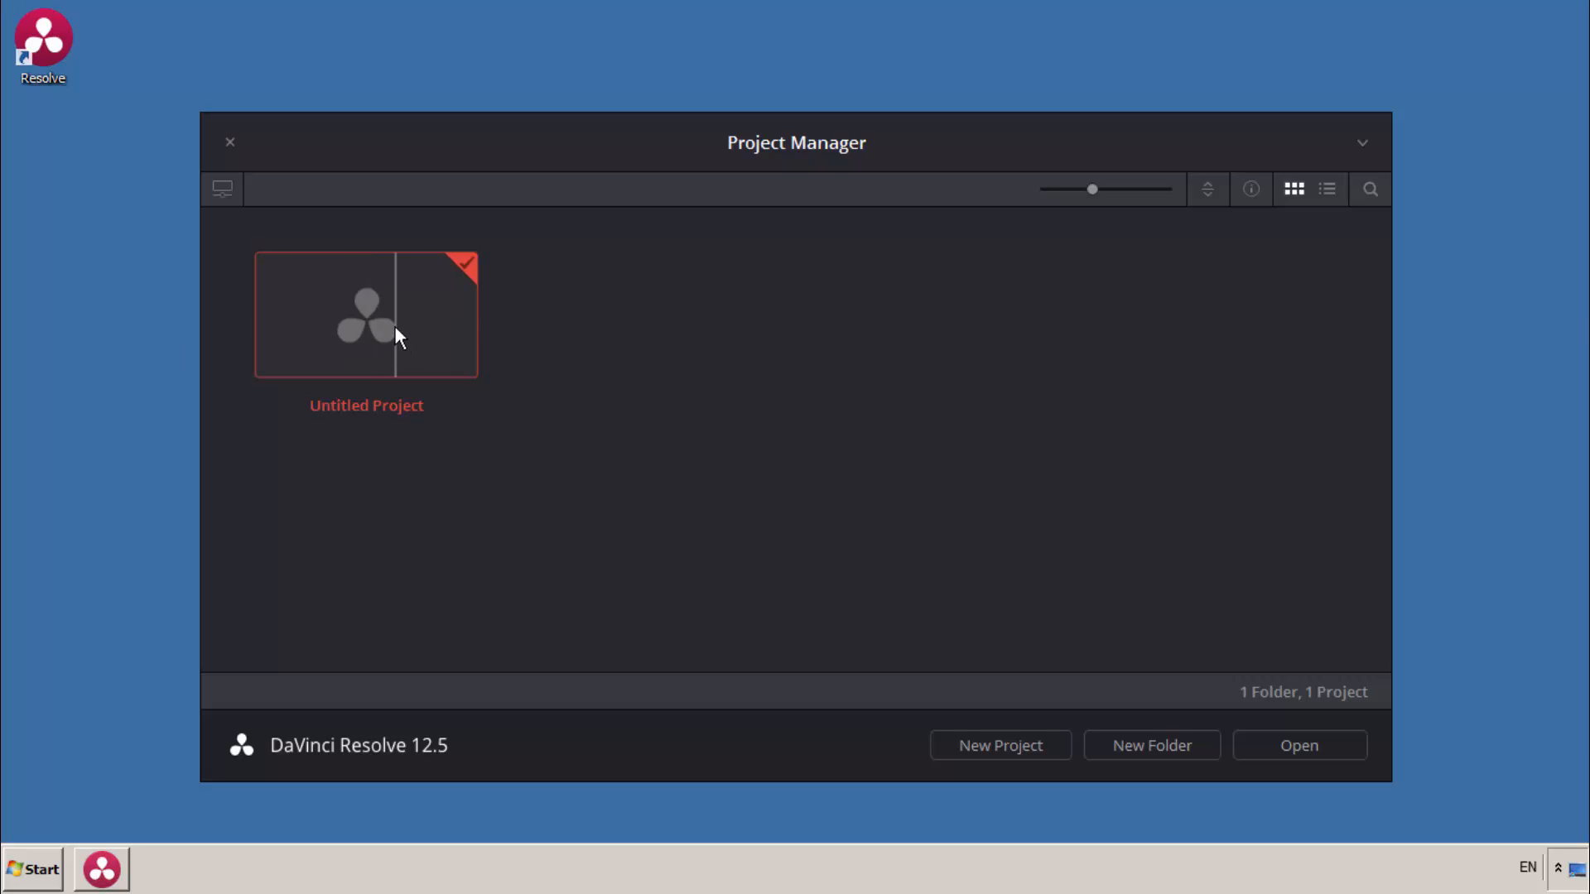
Open the Untitled Project from the Project Manager.
click(1300, 739)
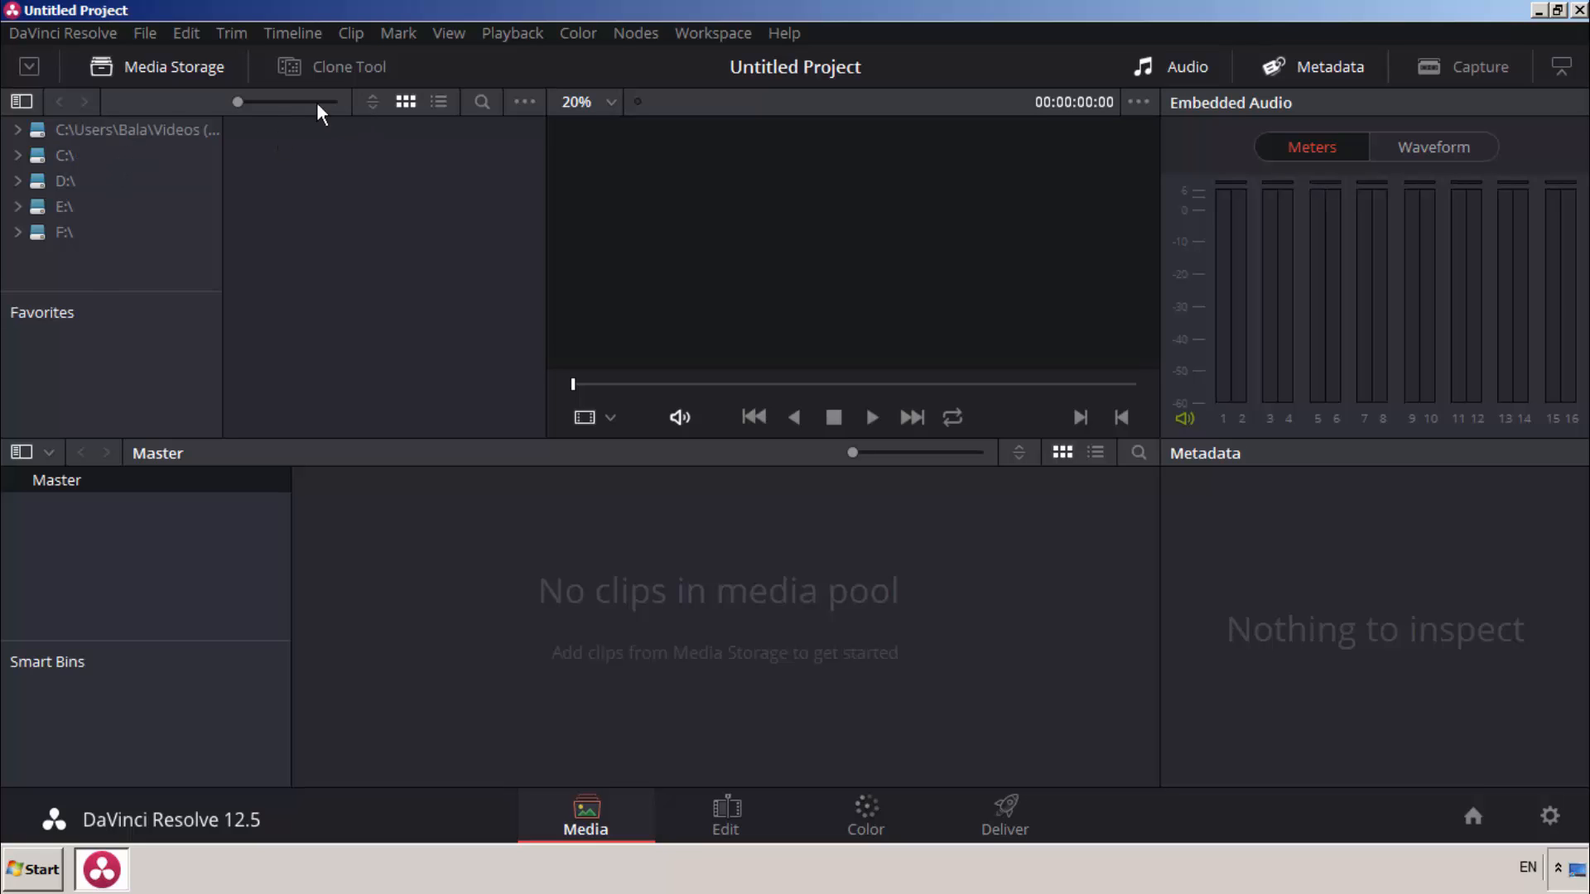
Try hiding and restoring the Media Storage browser, and switching it between full and half height.
click(127, 68)
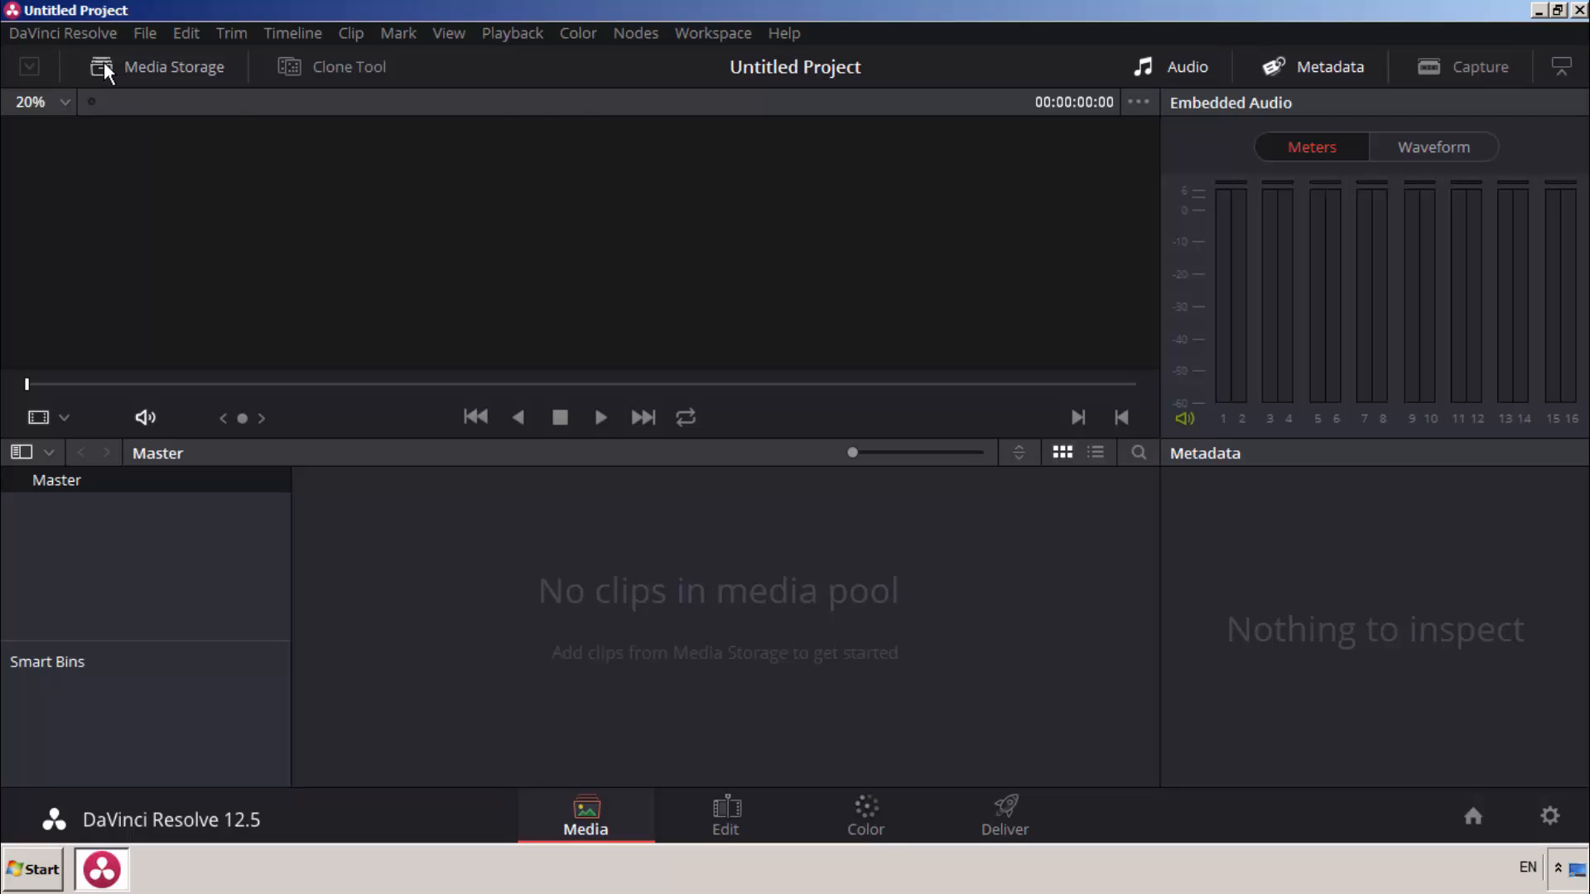
click(102, 66)
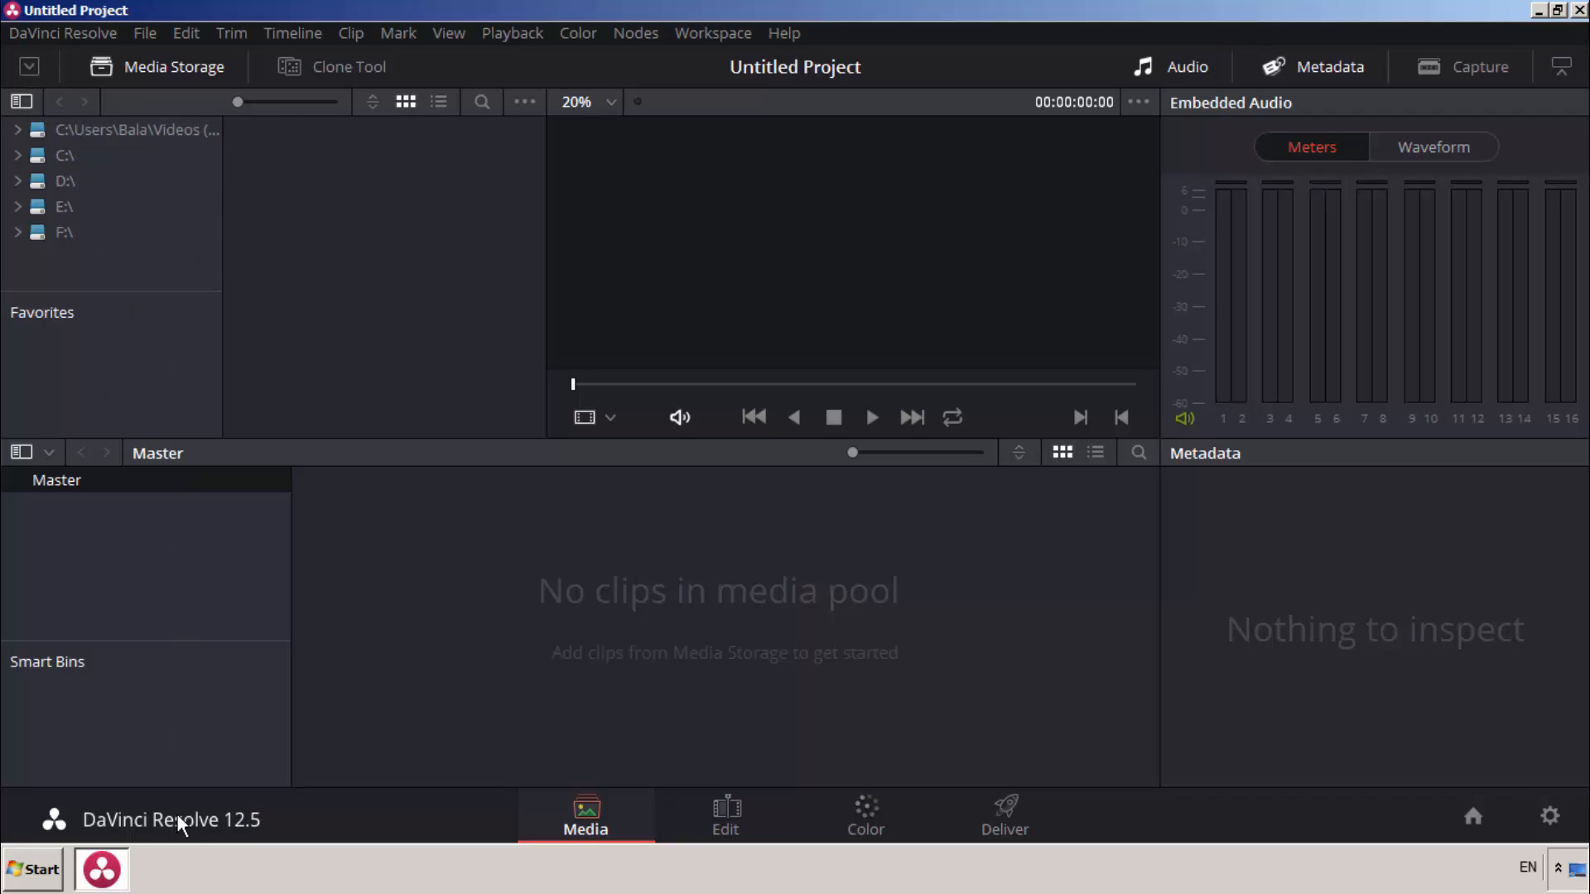
click(30, 66)
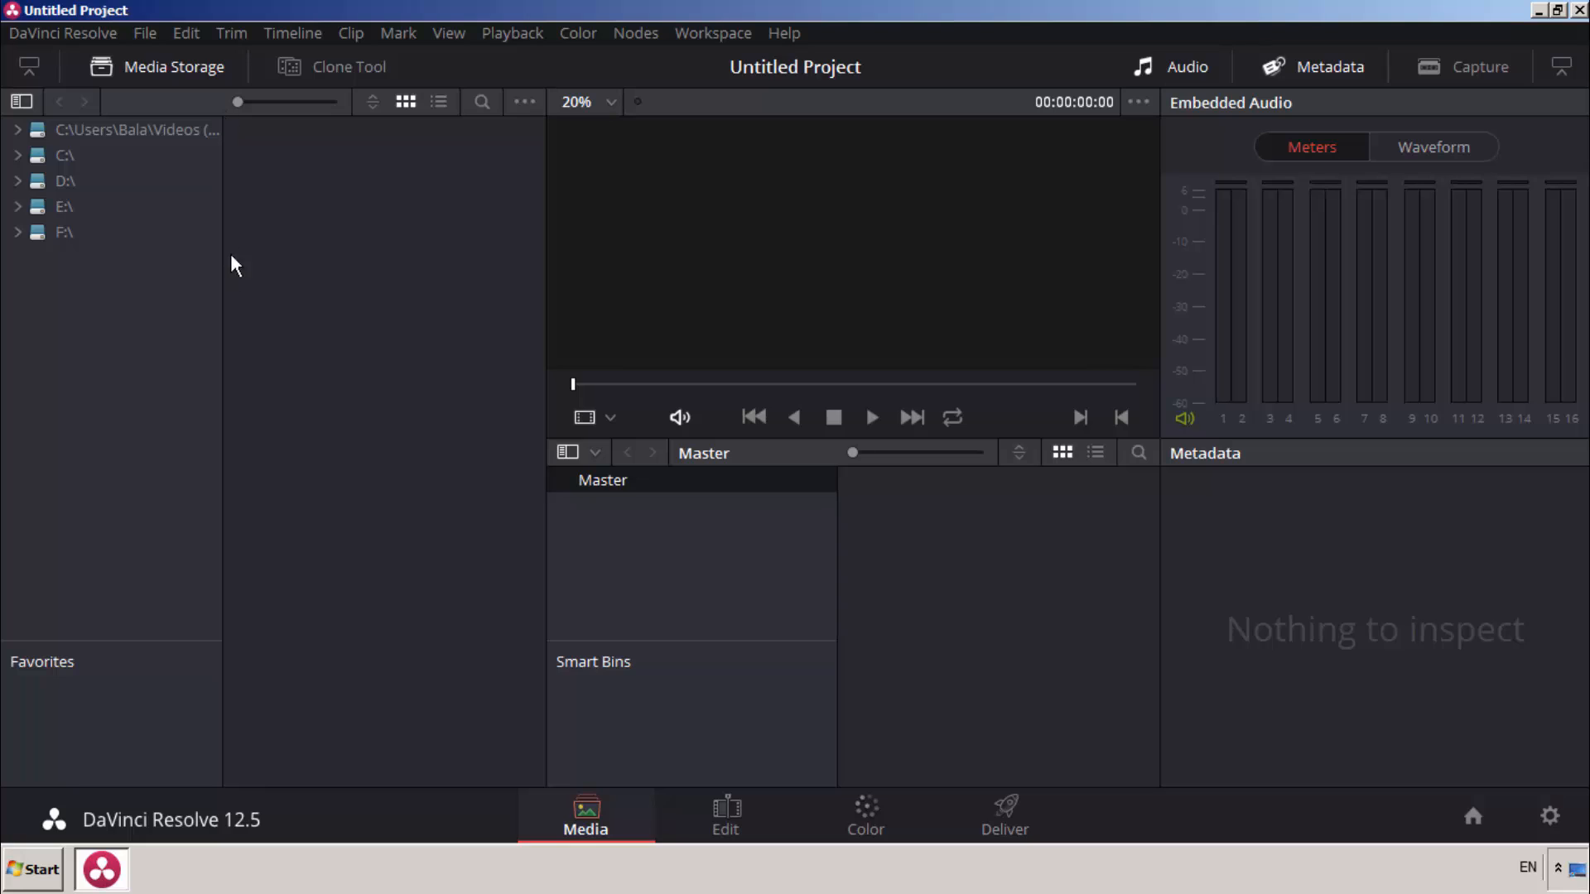
click(28, 68)
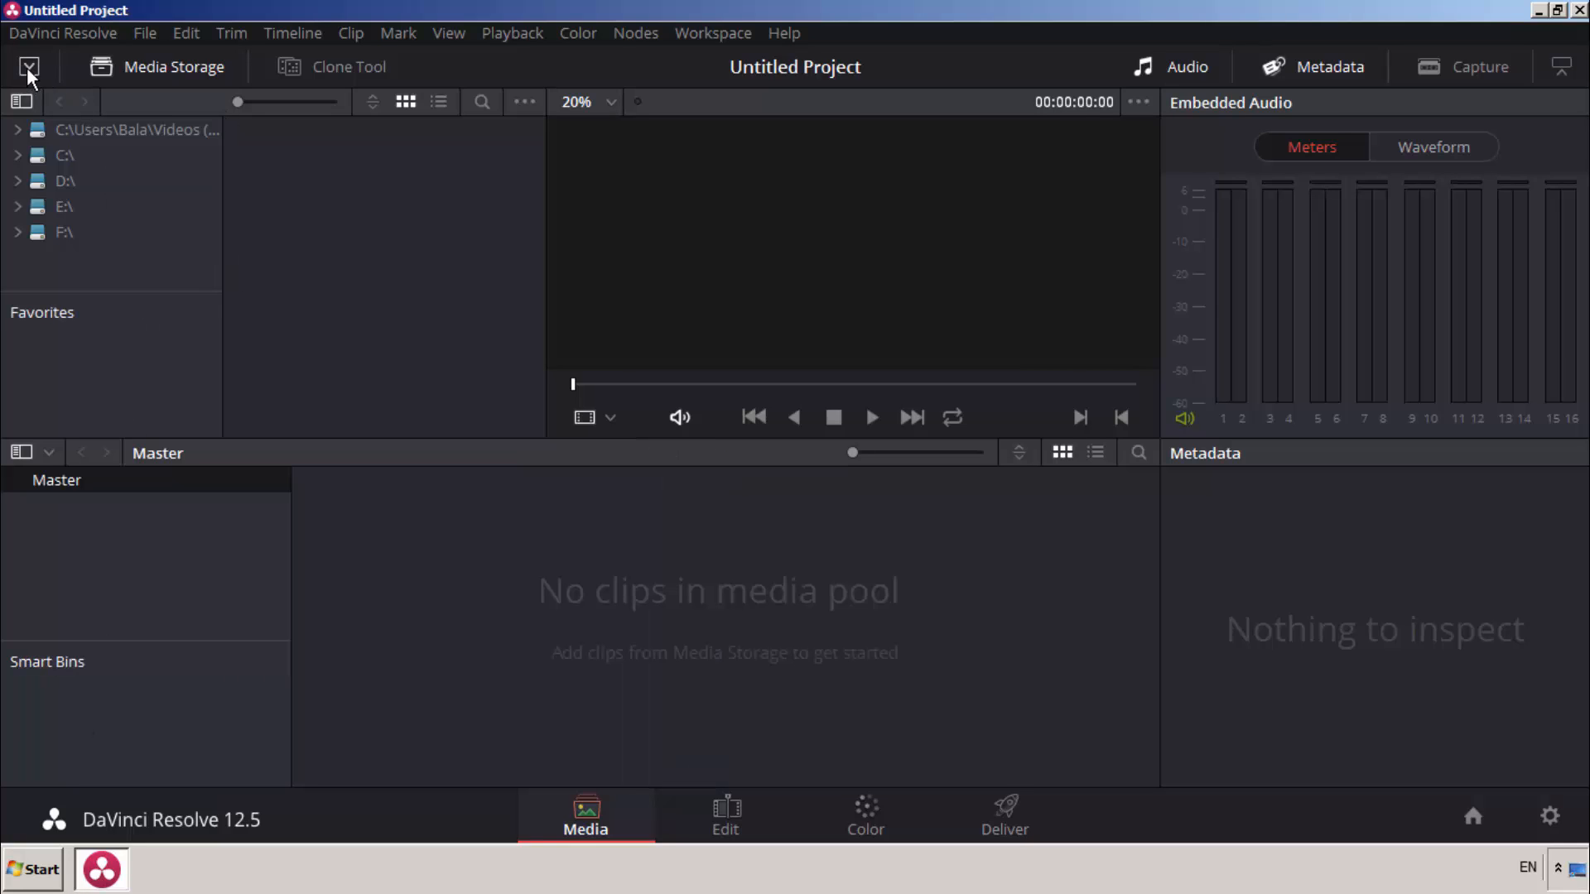
click(29, 69)
click(29, 69)
Open the video footage folder inside the user's Videos location in Media Storage and preview its clips.
click(153, 130)
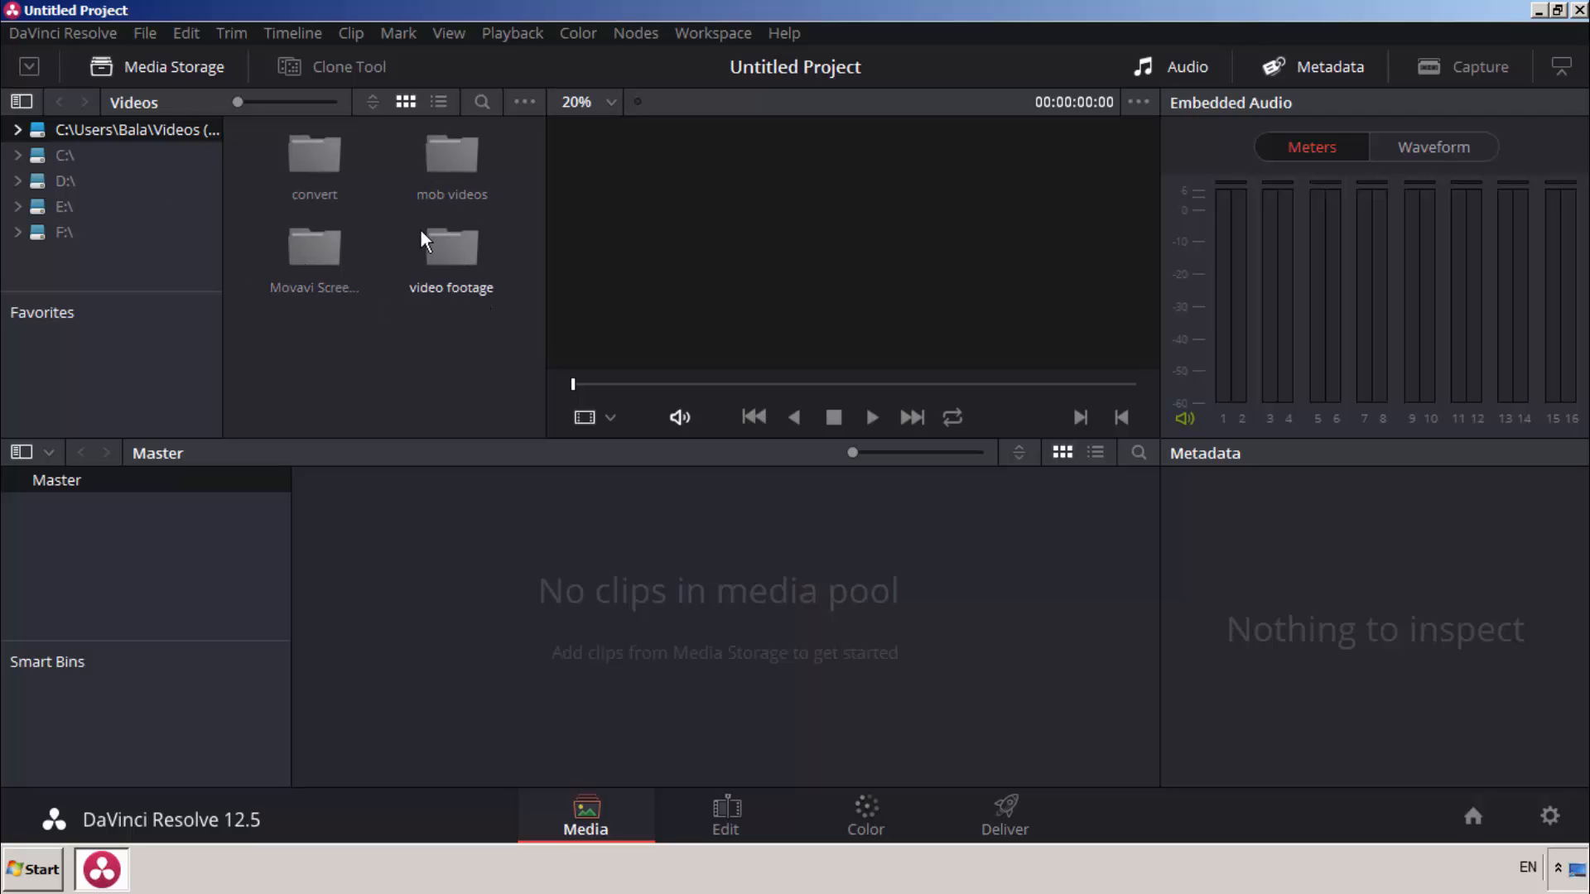
double_click(440, 241)
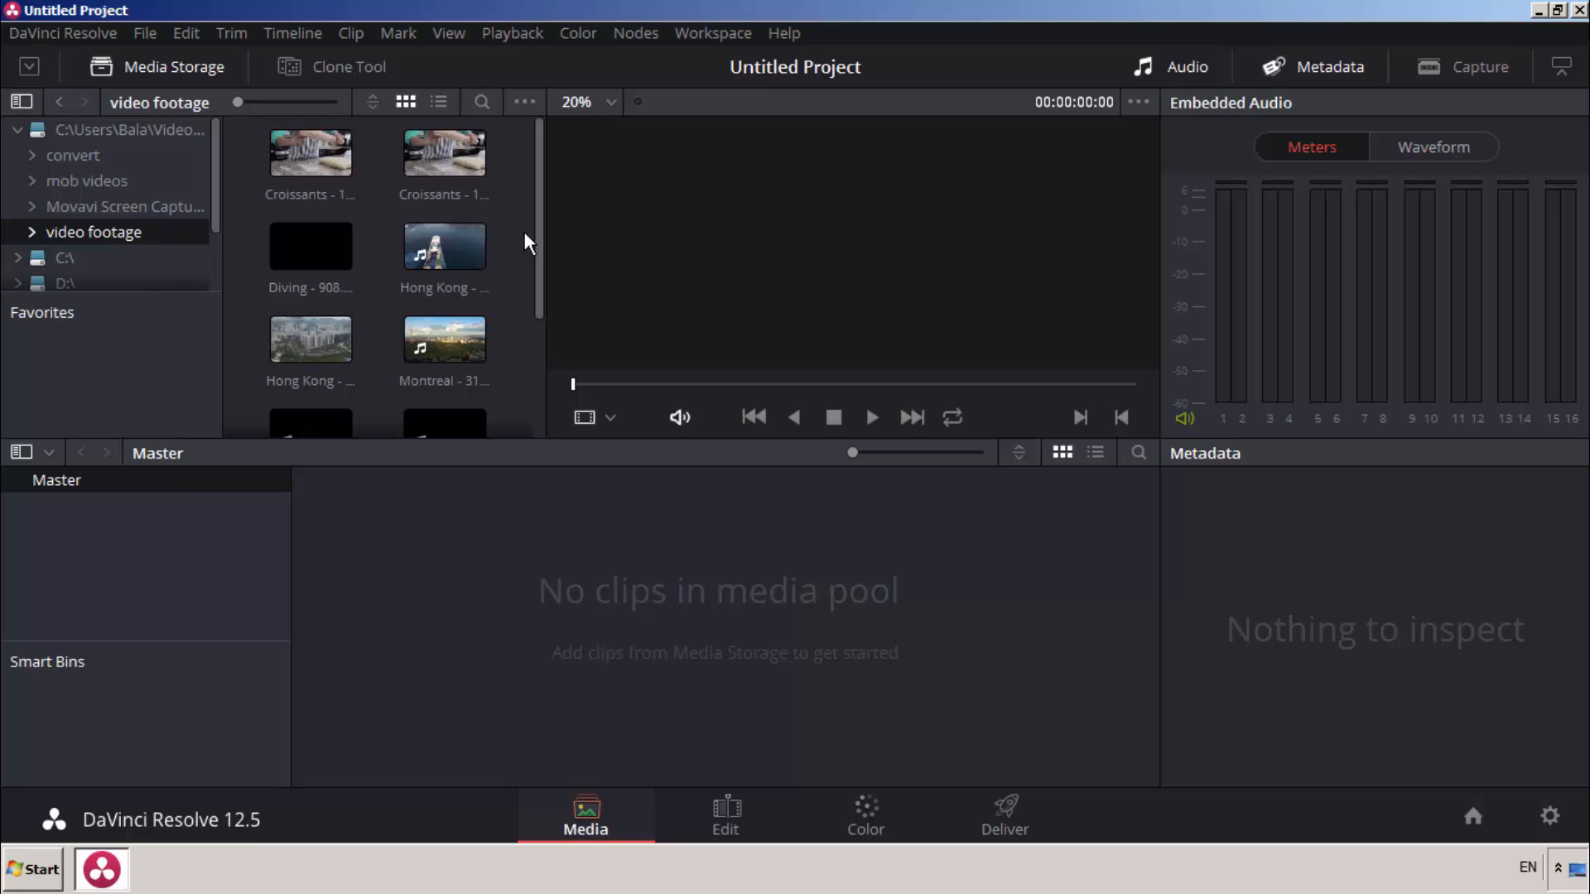
scroll(524, 232, down, 2)
scroll(524, 232, up, 2)
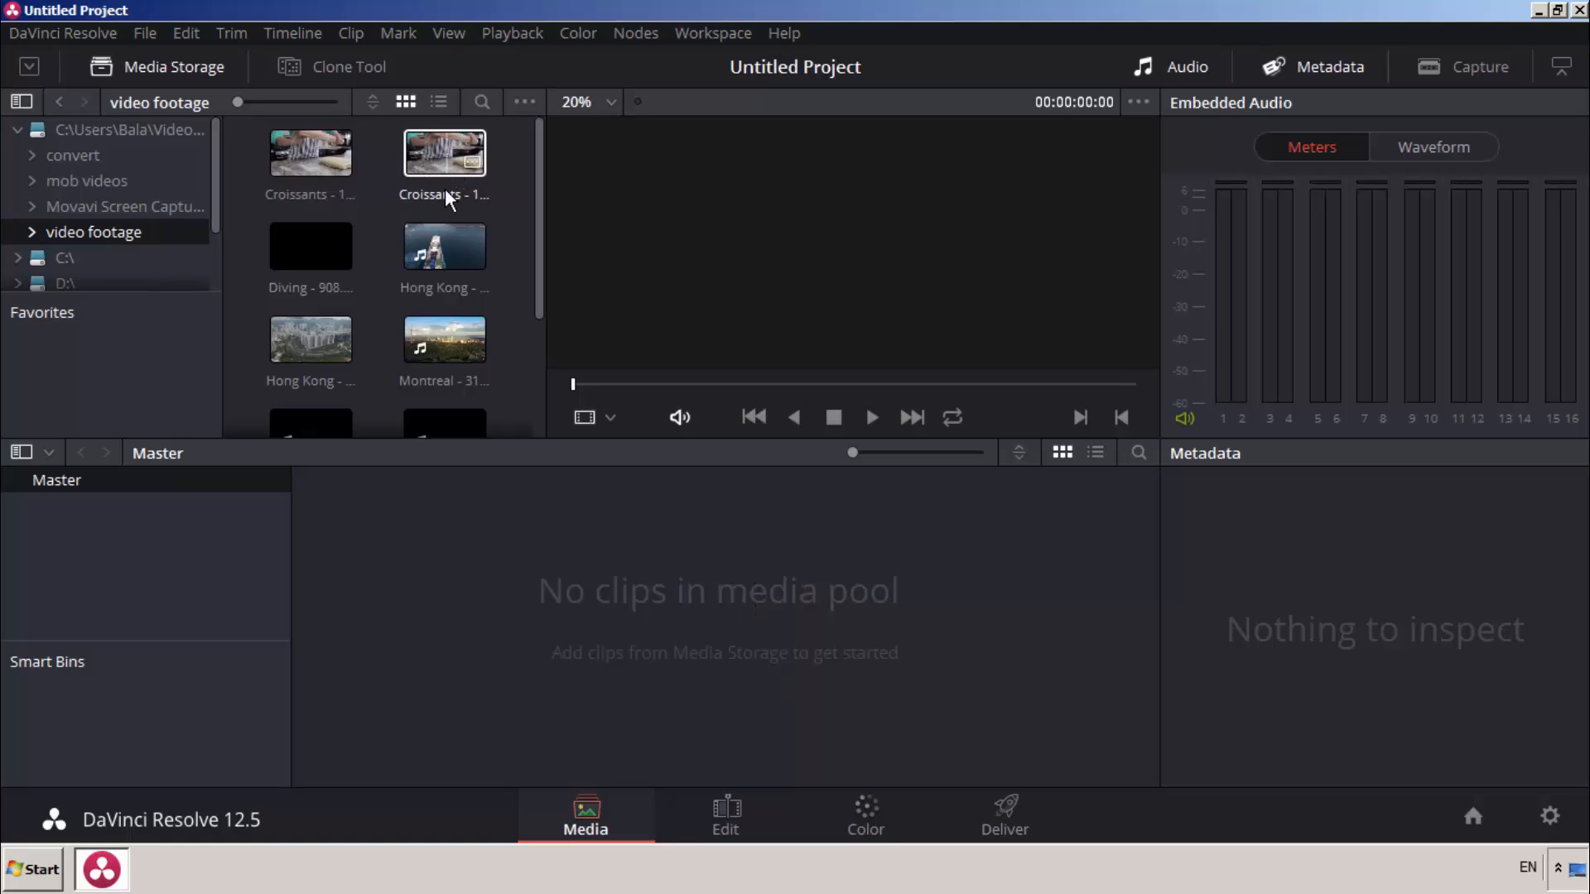
click(439, 240)
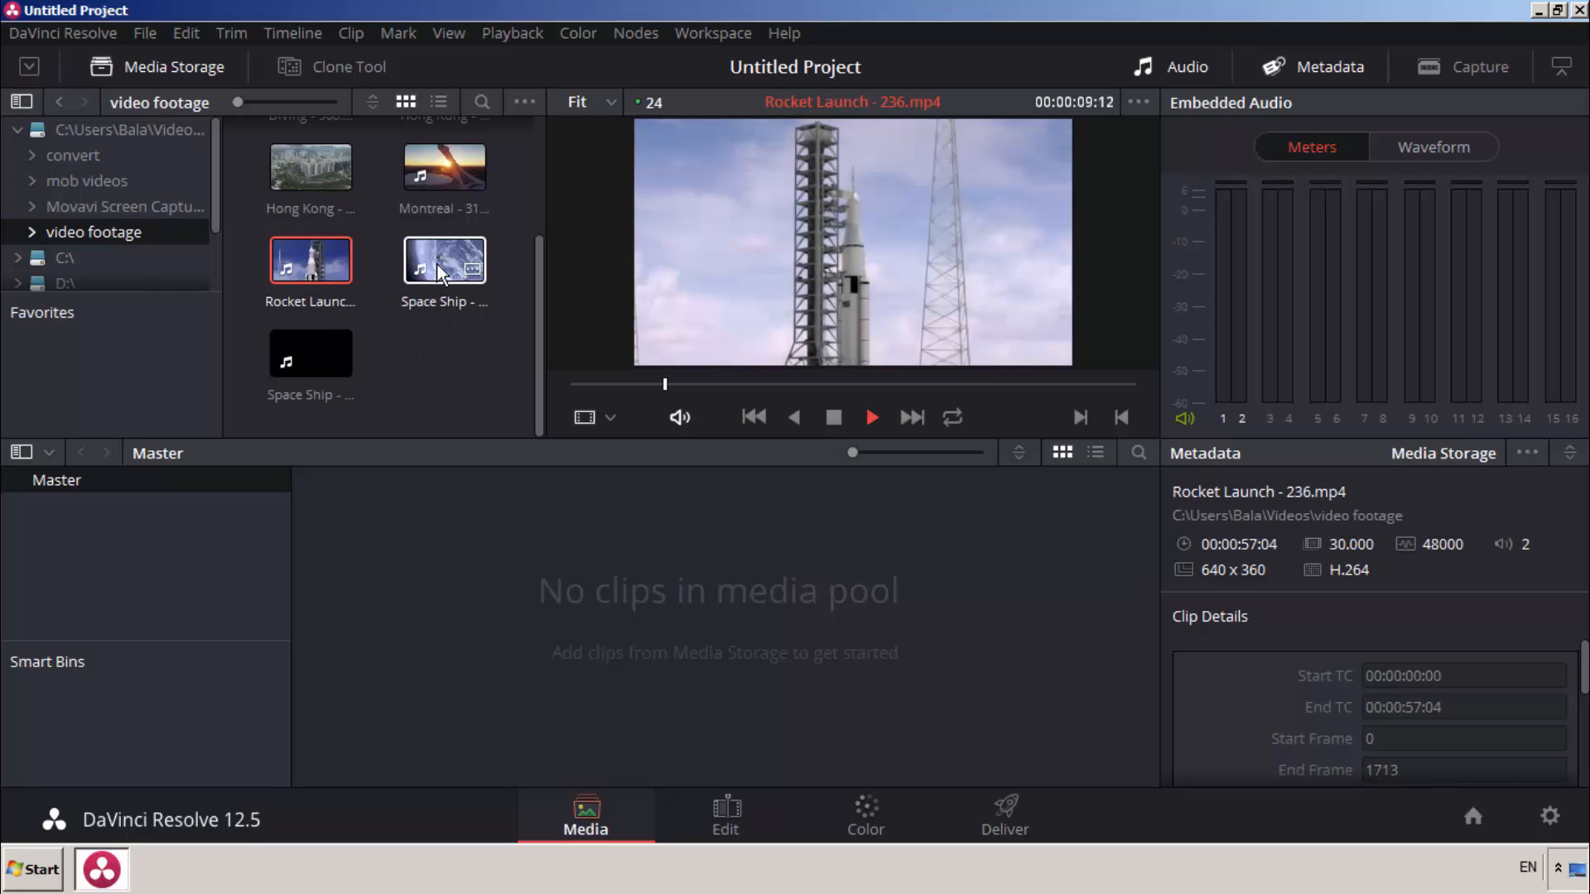
scroll(359, 232, up, 2)
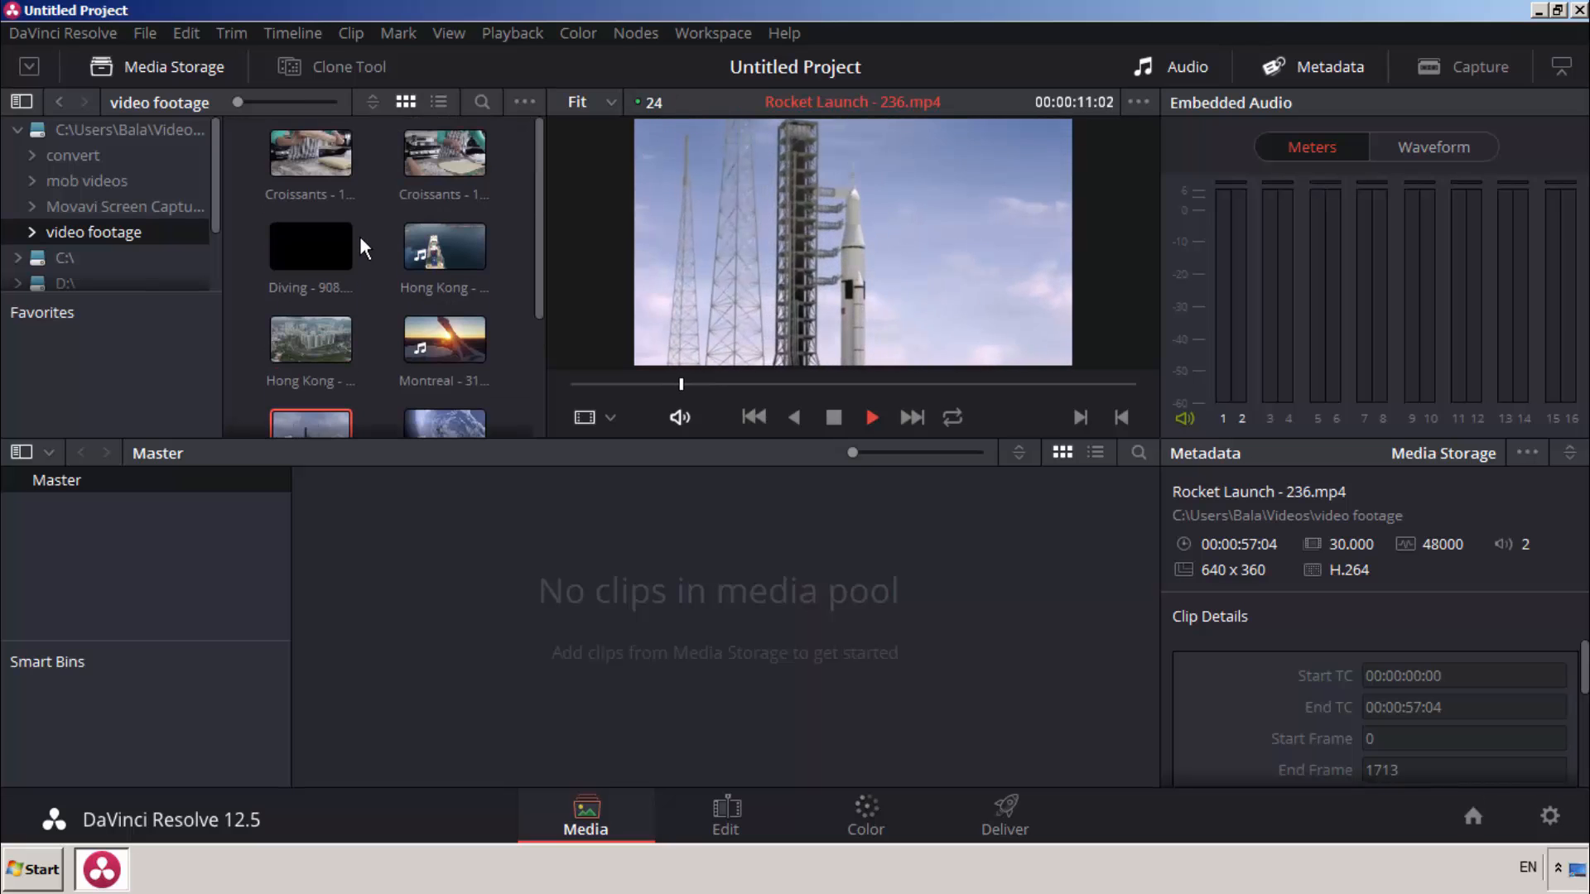
Add Croissants - 1261_2.mp4 to the Master bin of the media pool, keeping the project's frame rate unchanged, and select the clip.
drag(455, 186, 470, 577)
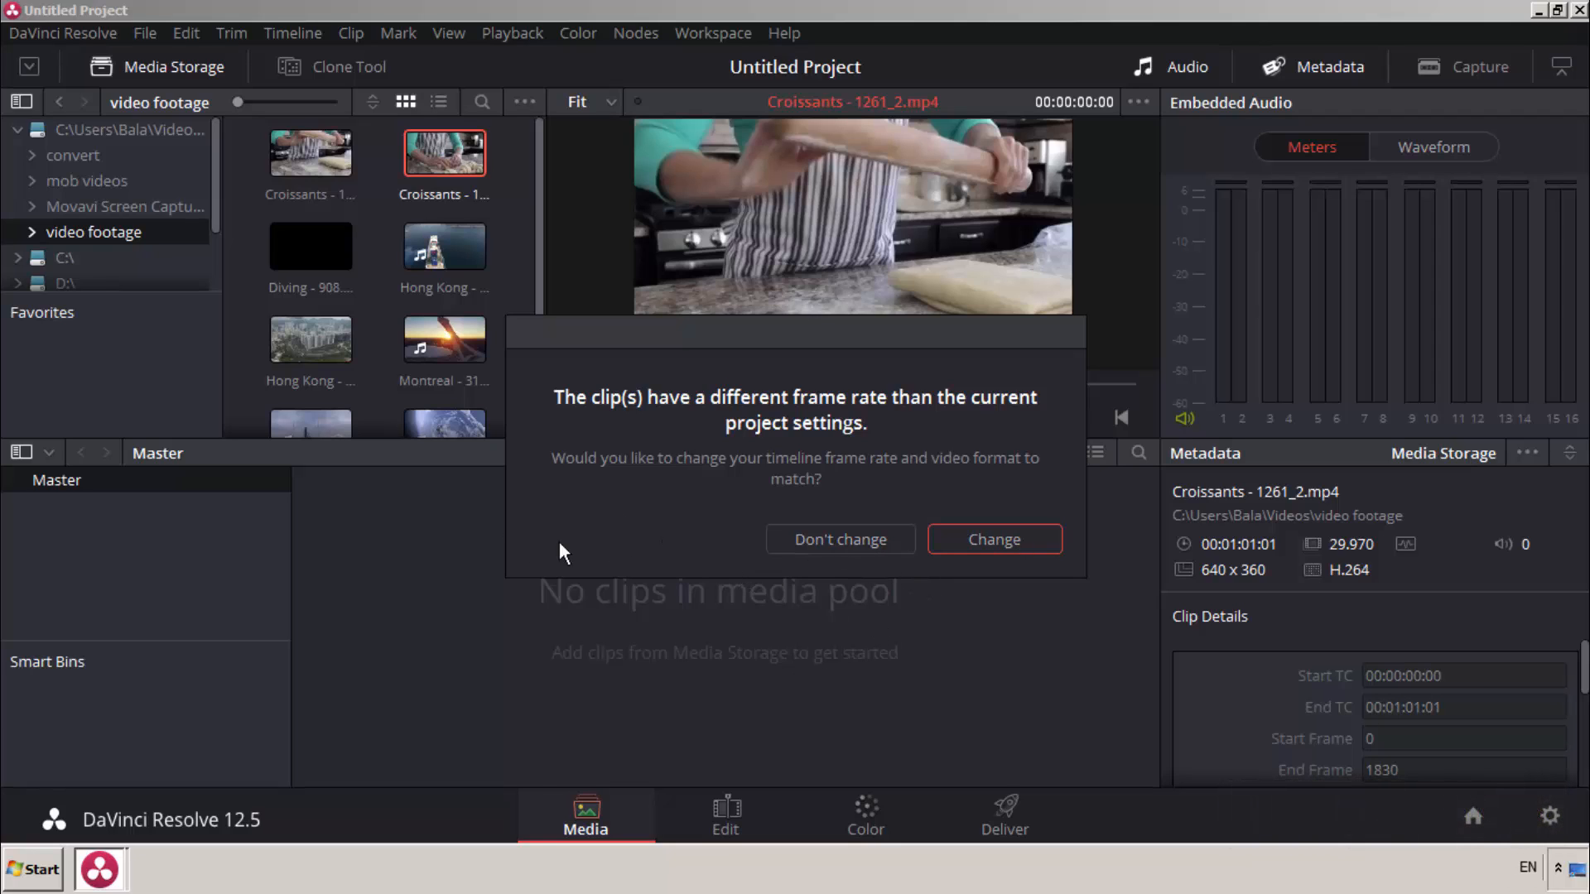
click(828, 536)
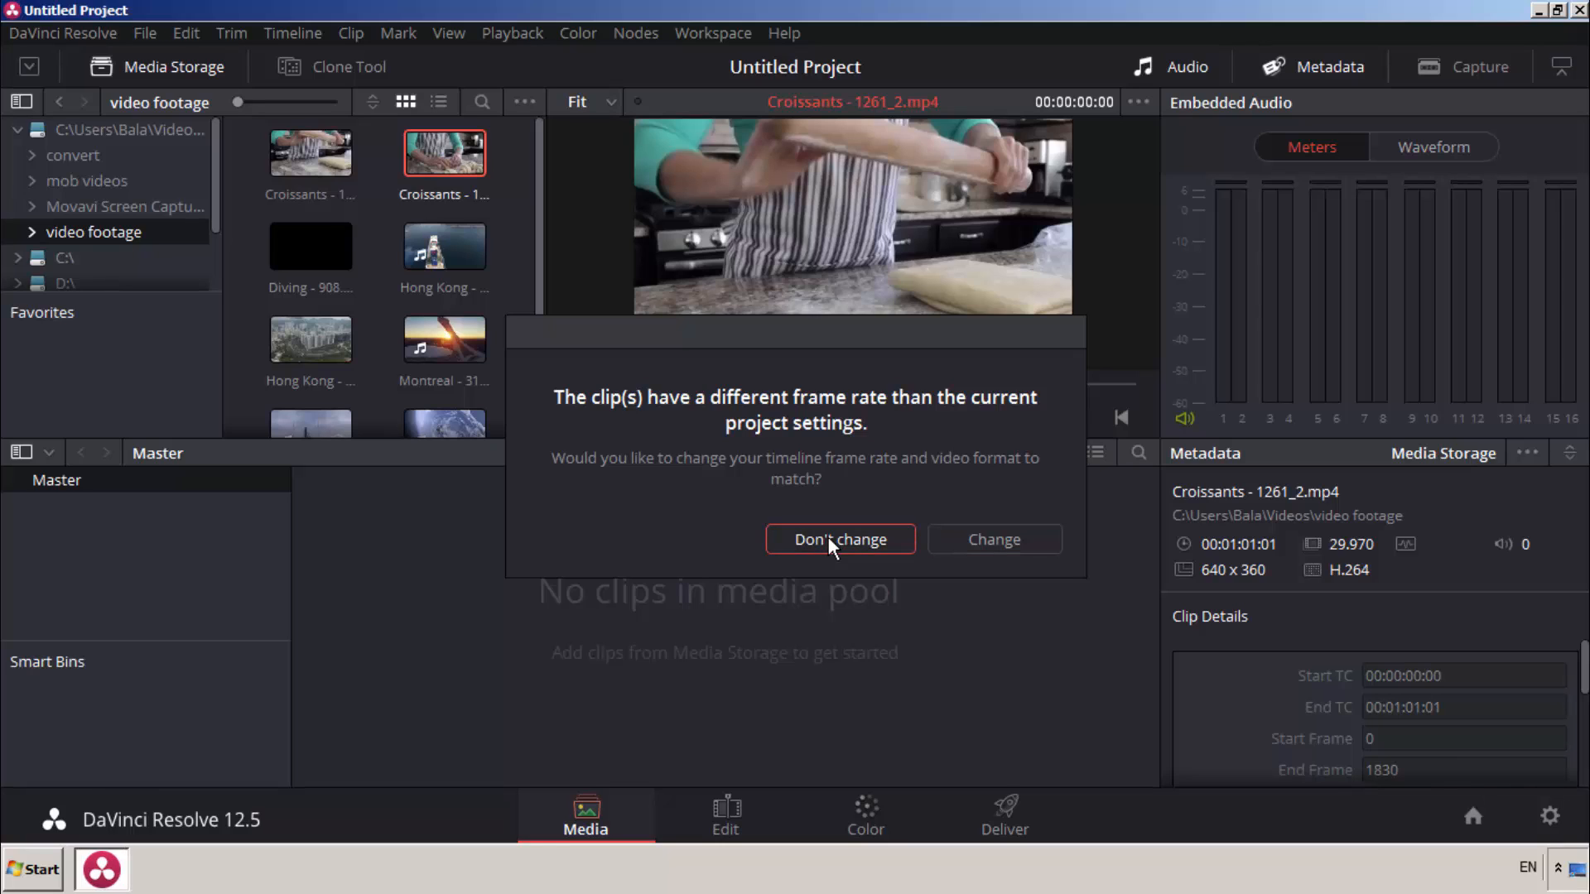
click(366, 511)
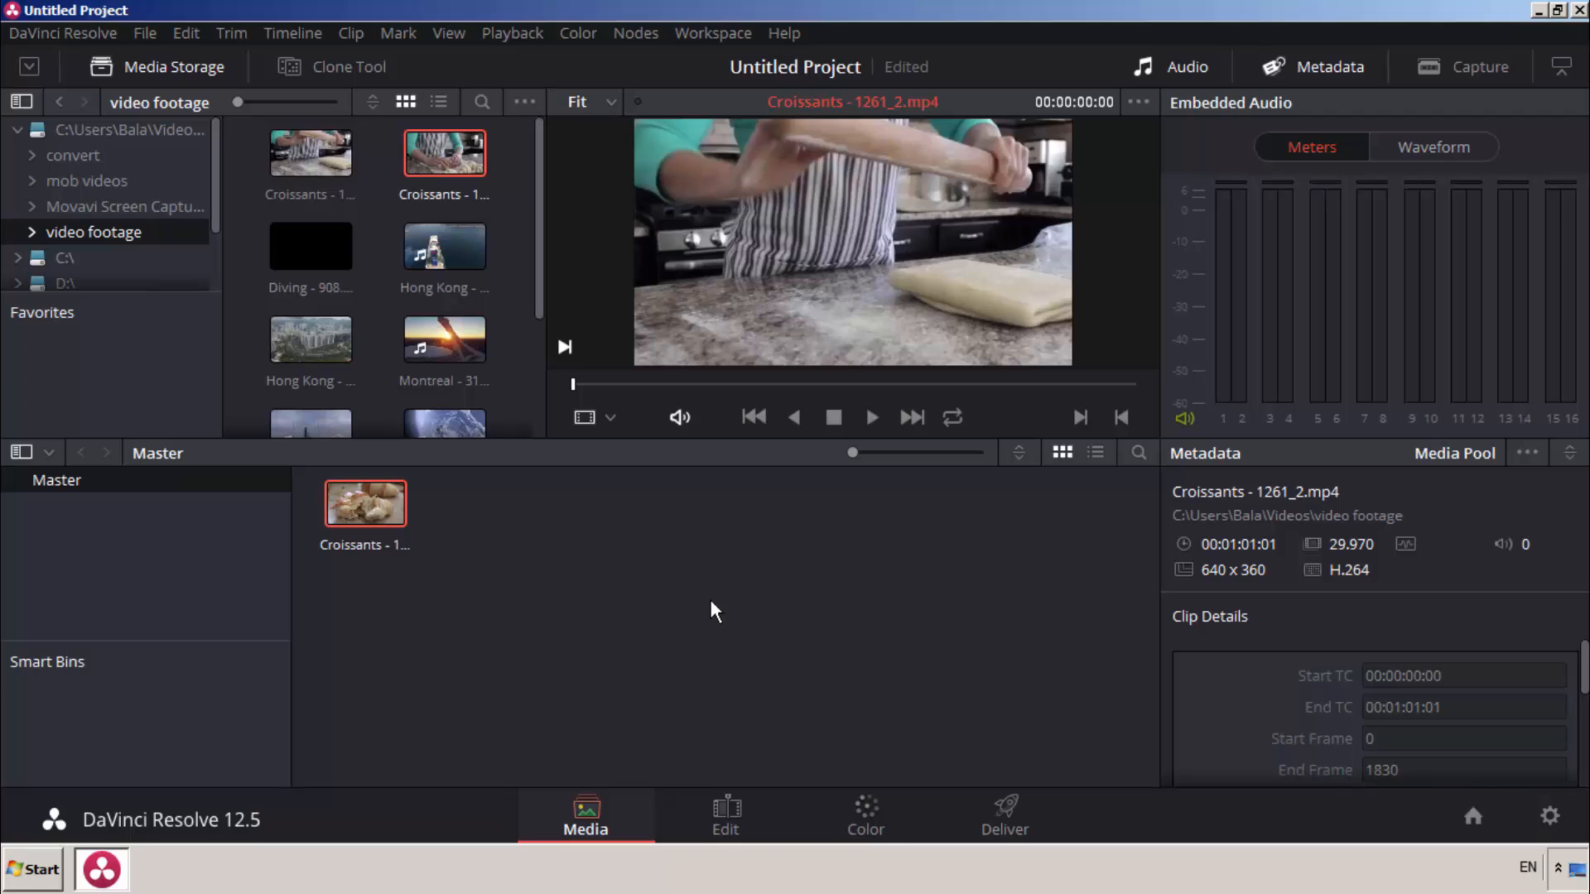
Review the Master Project Settings, including timeline format, video monitoring and conform options, and close them without saving.
click(1551, 818)
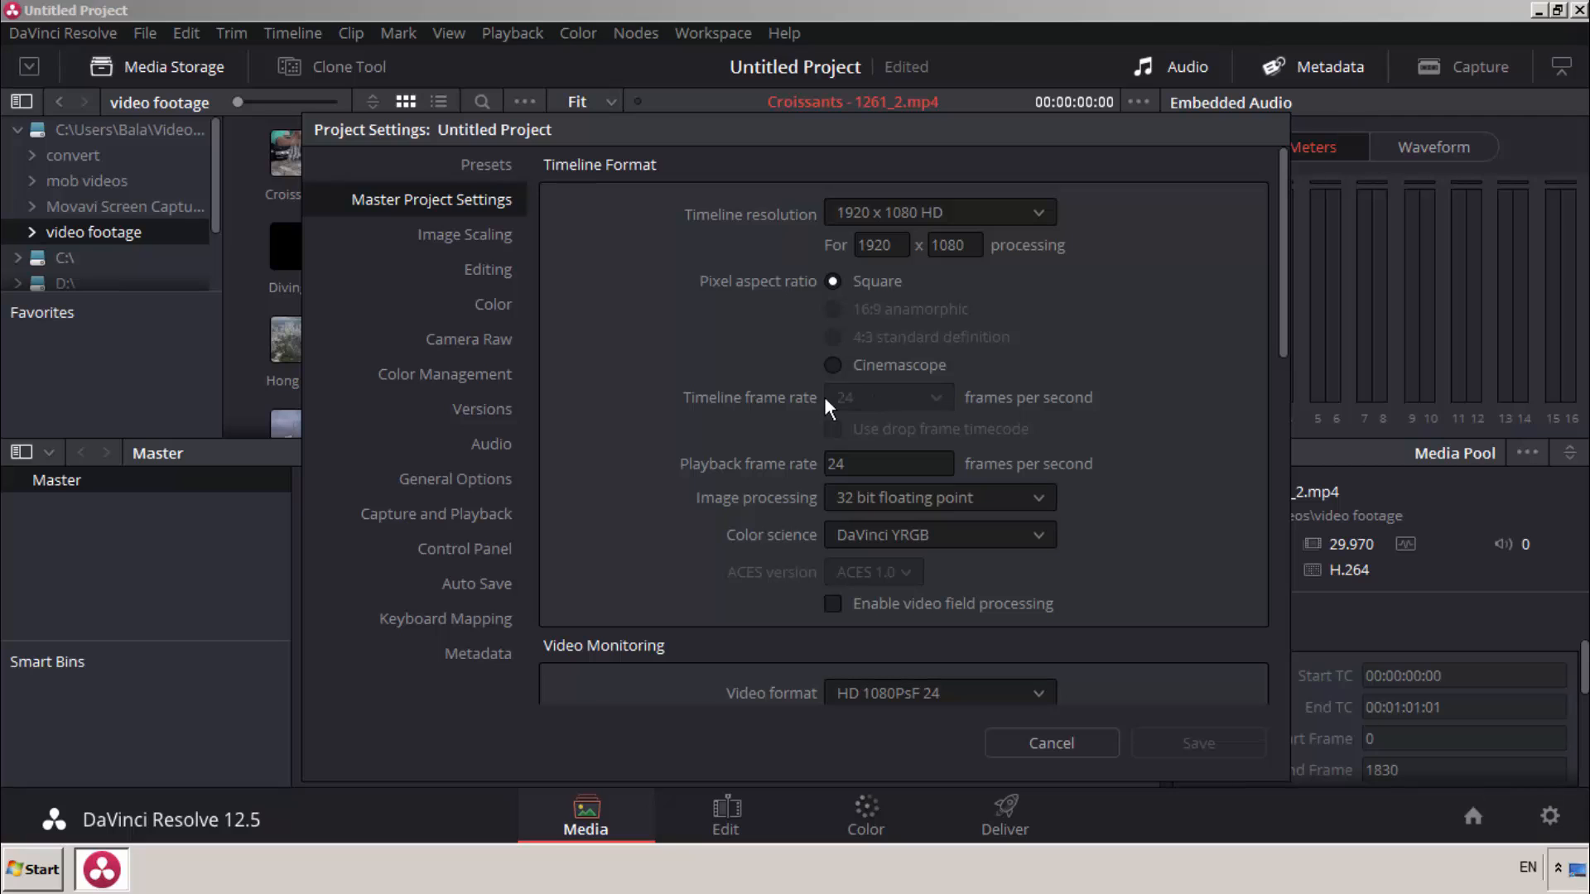
scroll(882, 513, down, 4)
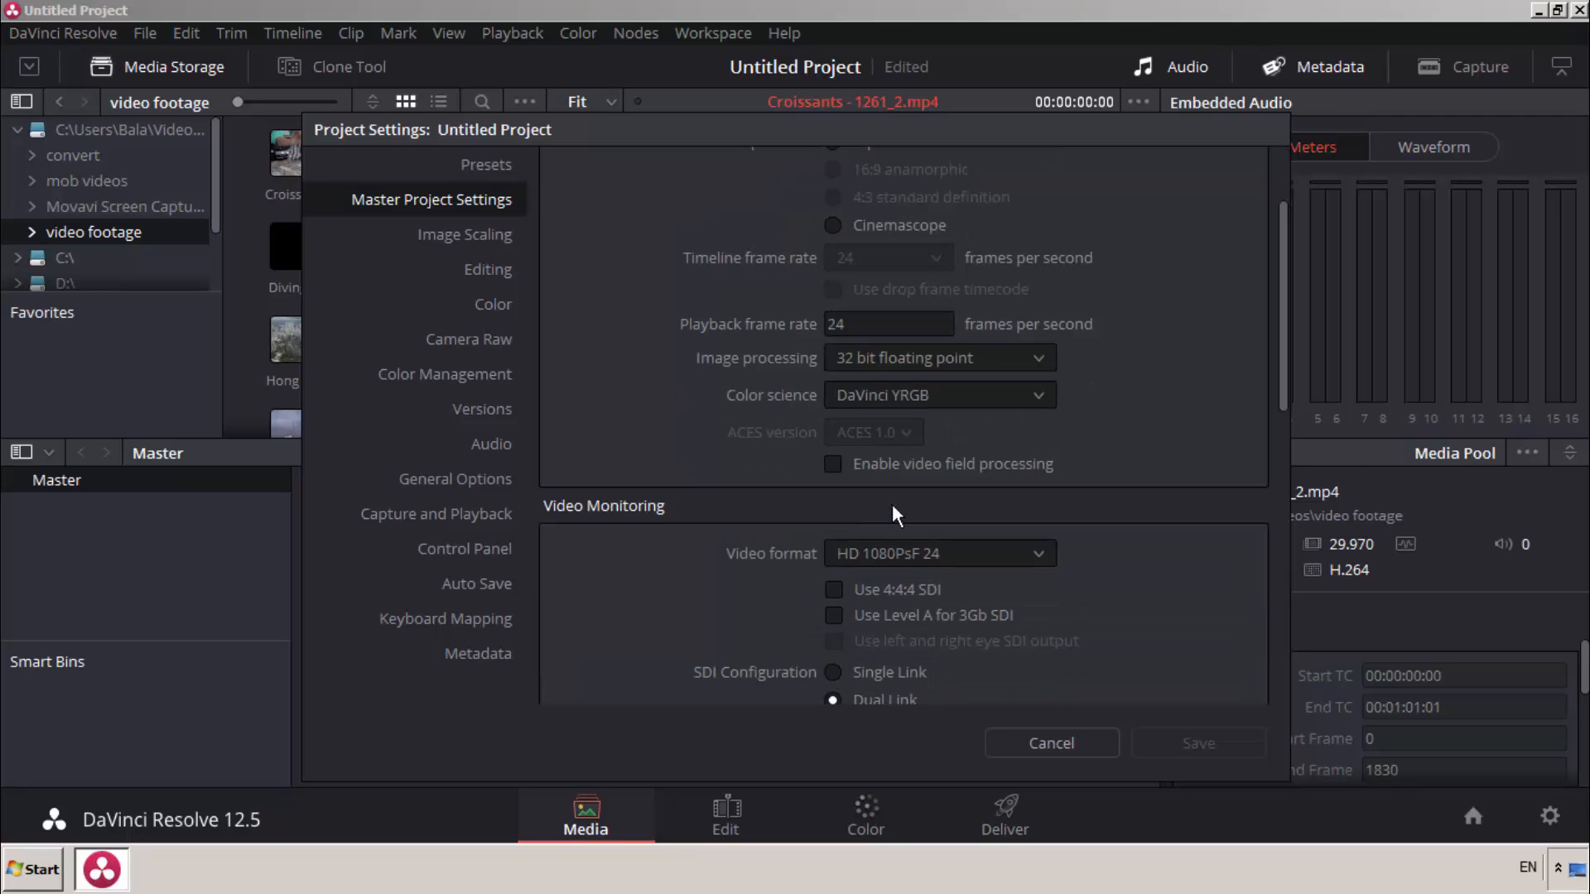
scroll(882, 448, down, 9)
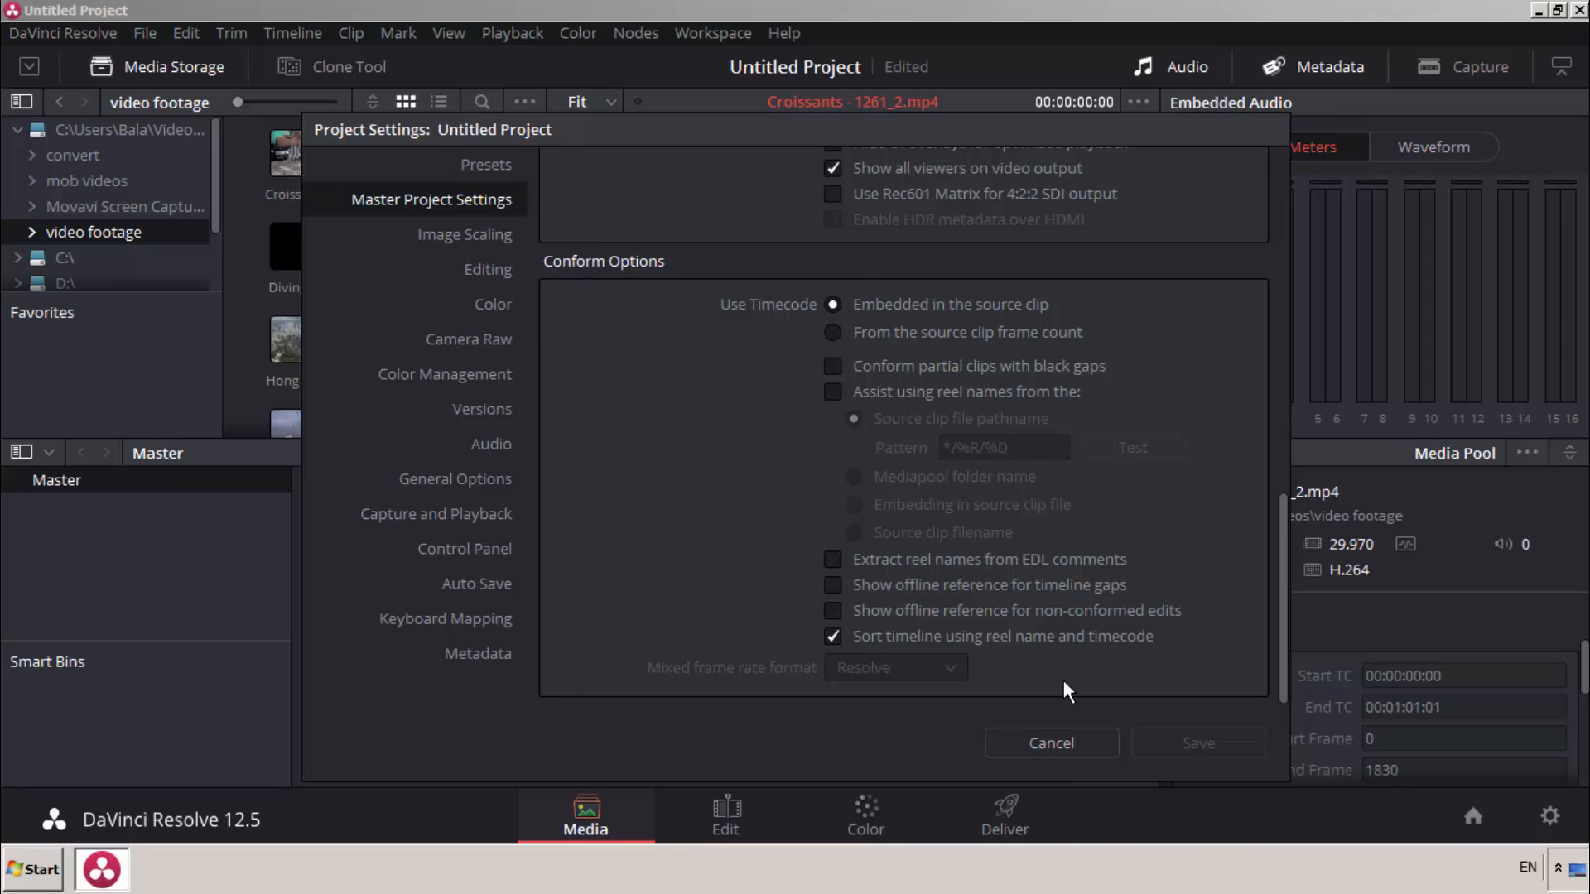
click(1066, 749)
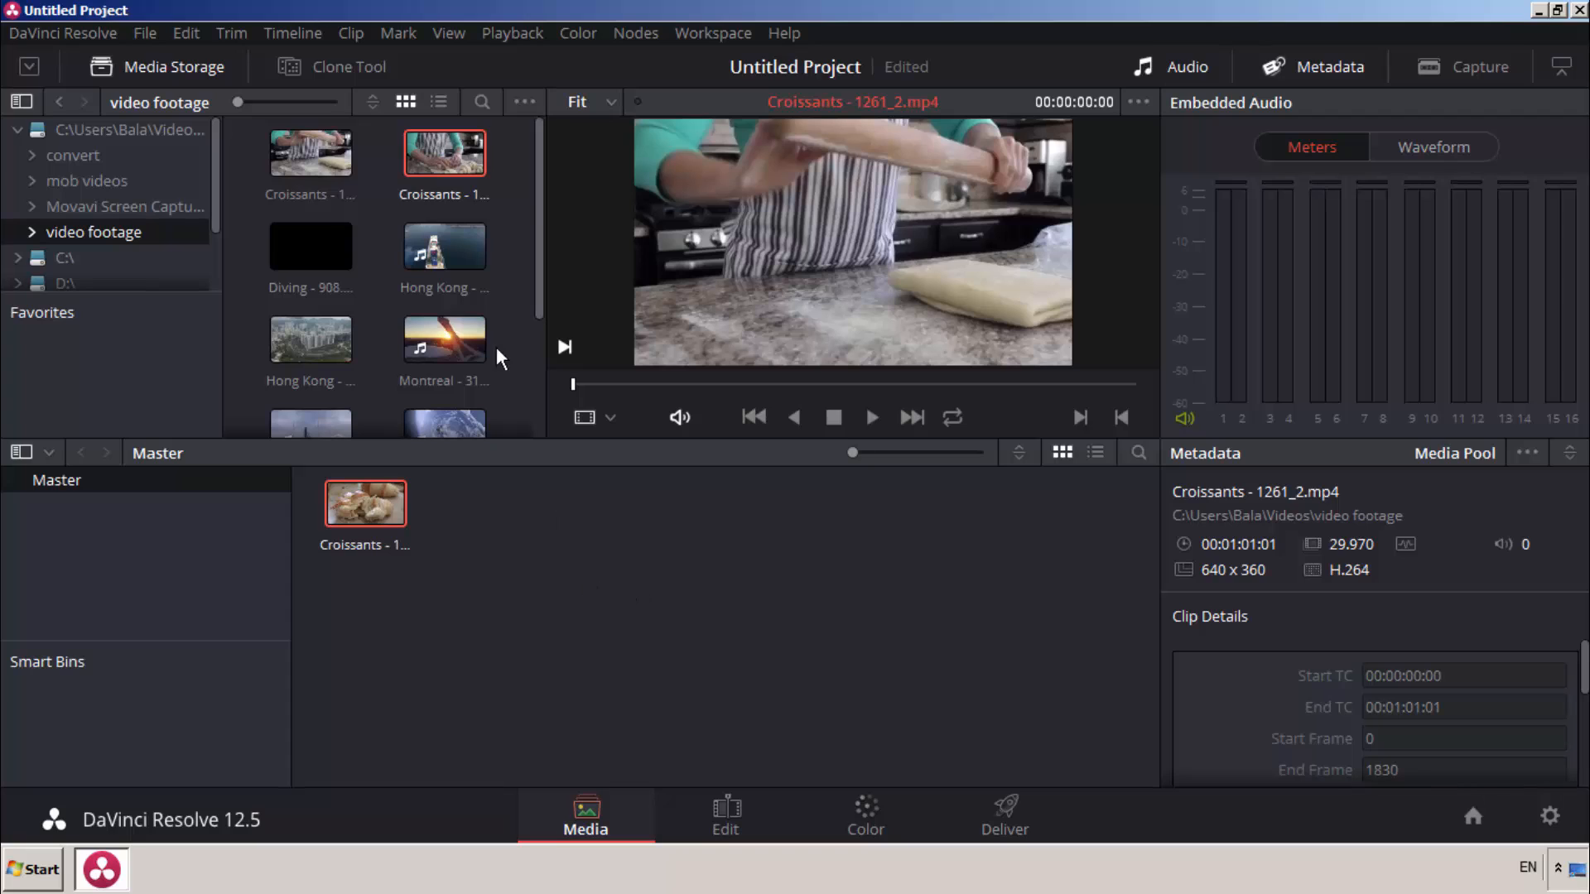
Add Hong Kong - 2849.mp4 to the Master bin and create a sub-bin named "drone clips".
drag(447, 251, 521, 529)
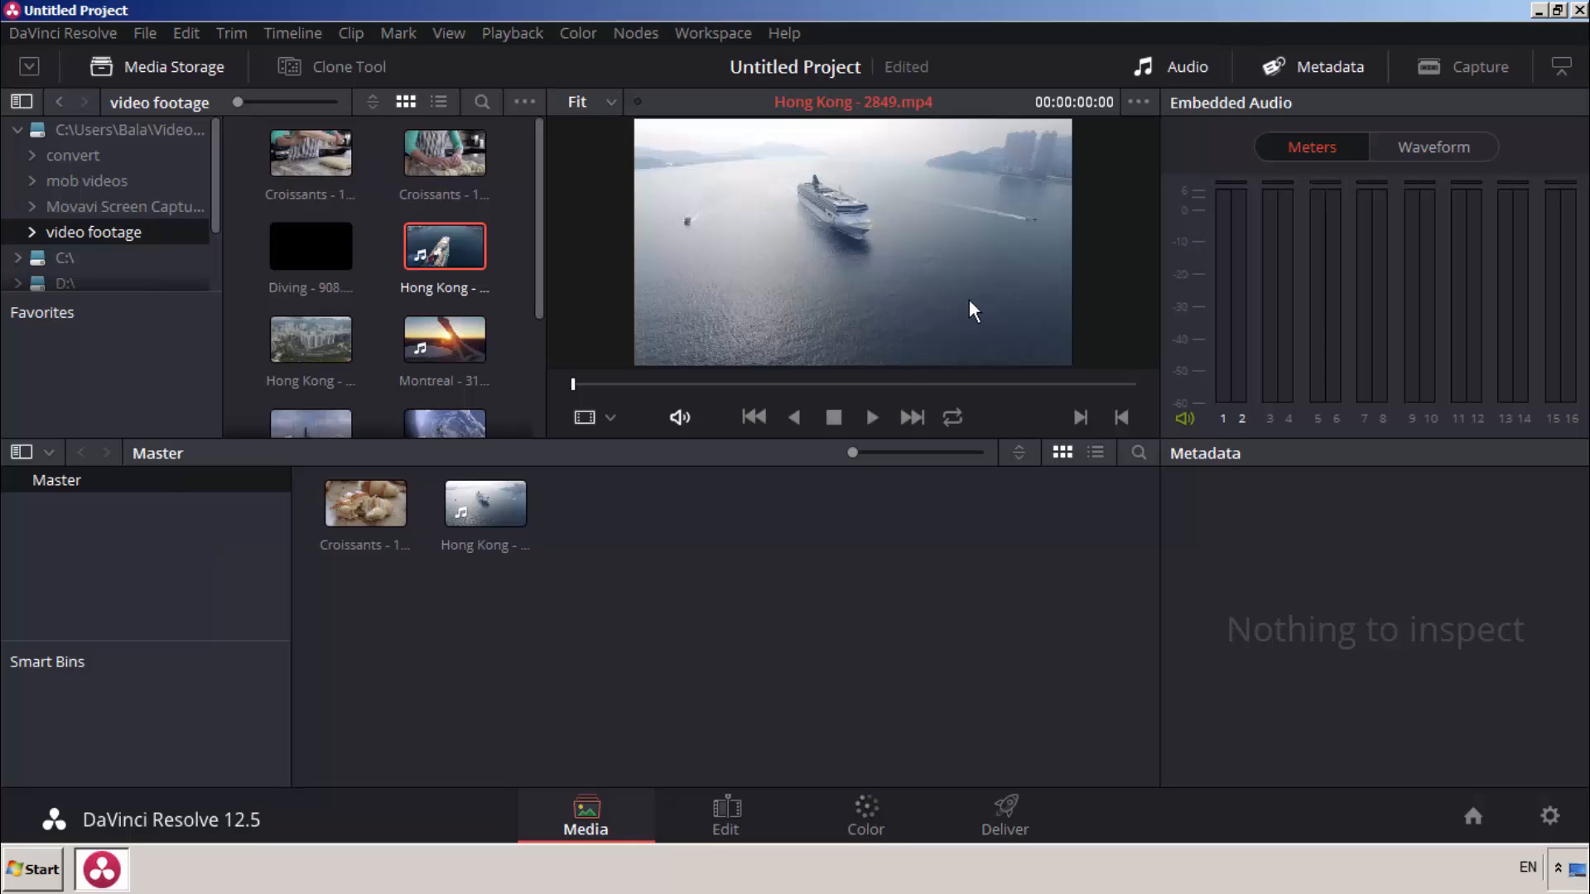
right_click(73, 527)
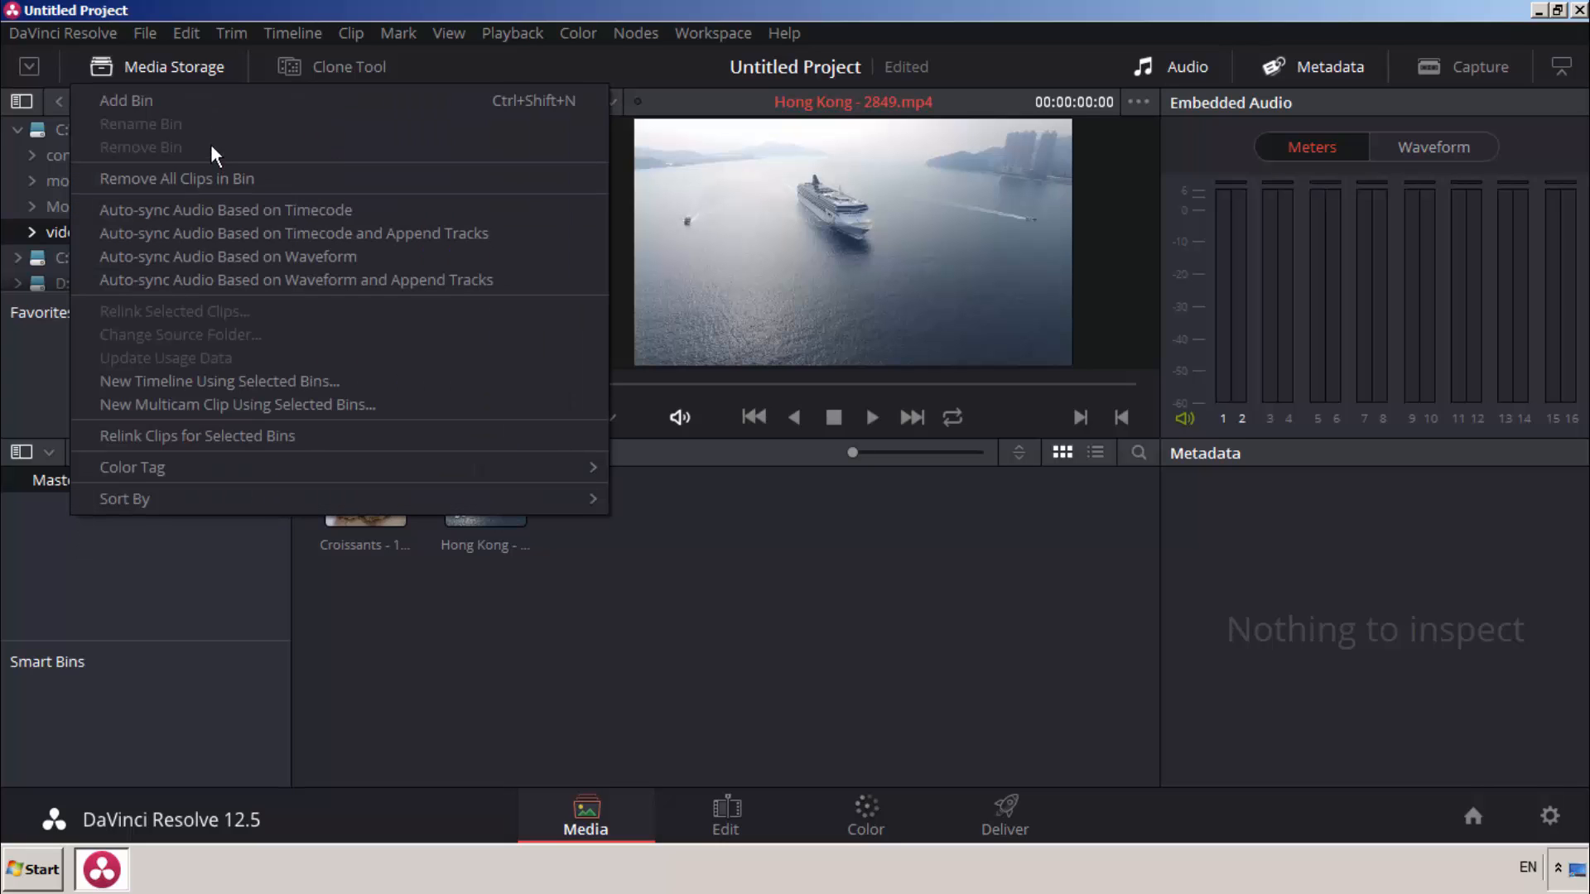
click(158, 98)
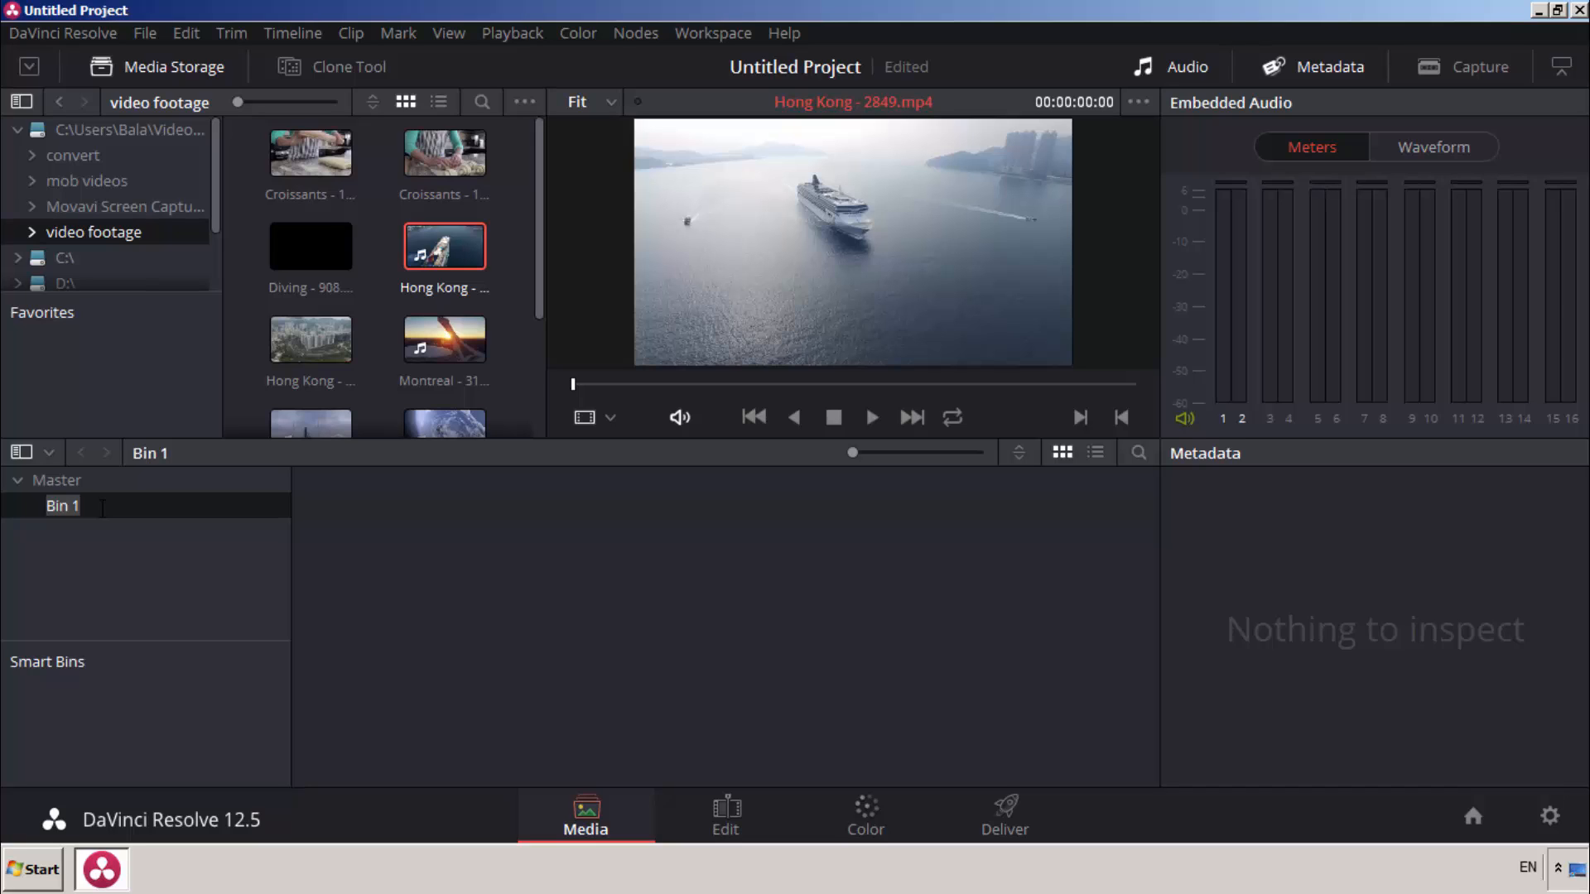
text(drone c)
text(lips)
key(Return)
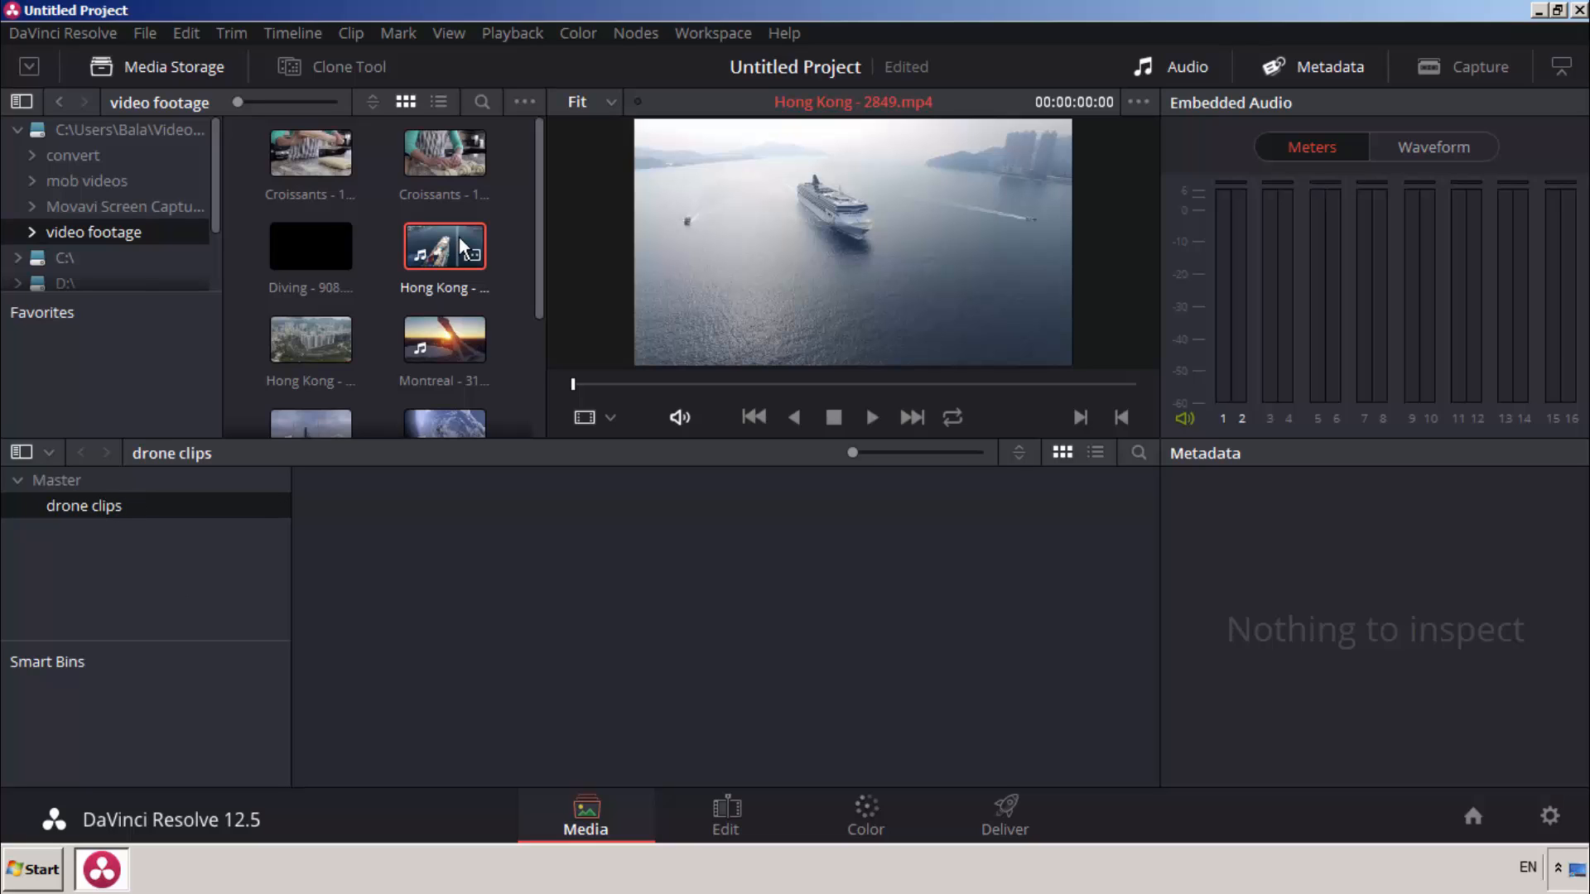
Move the Hong Kong clip from Master into the drone clips bin and check that bin's contents on the Edit page.
click(58, 481)
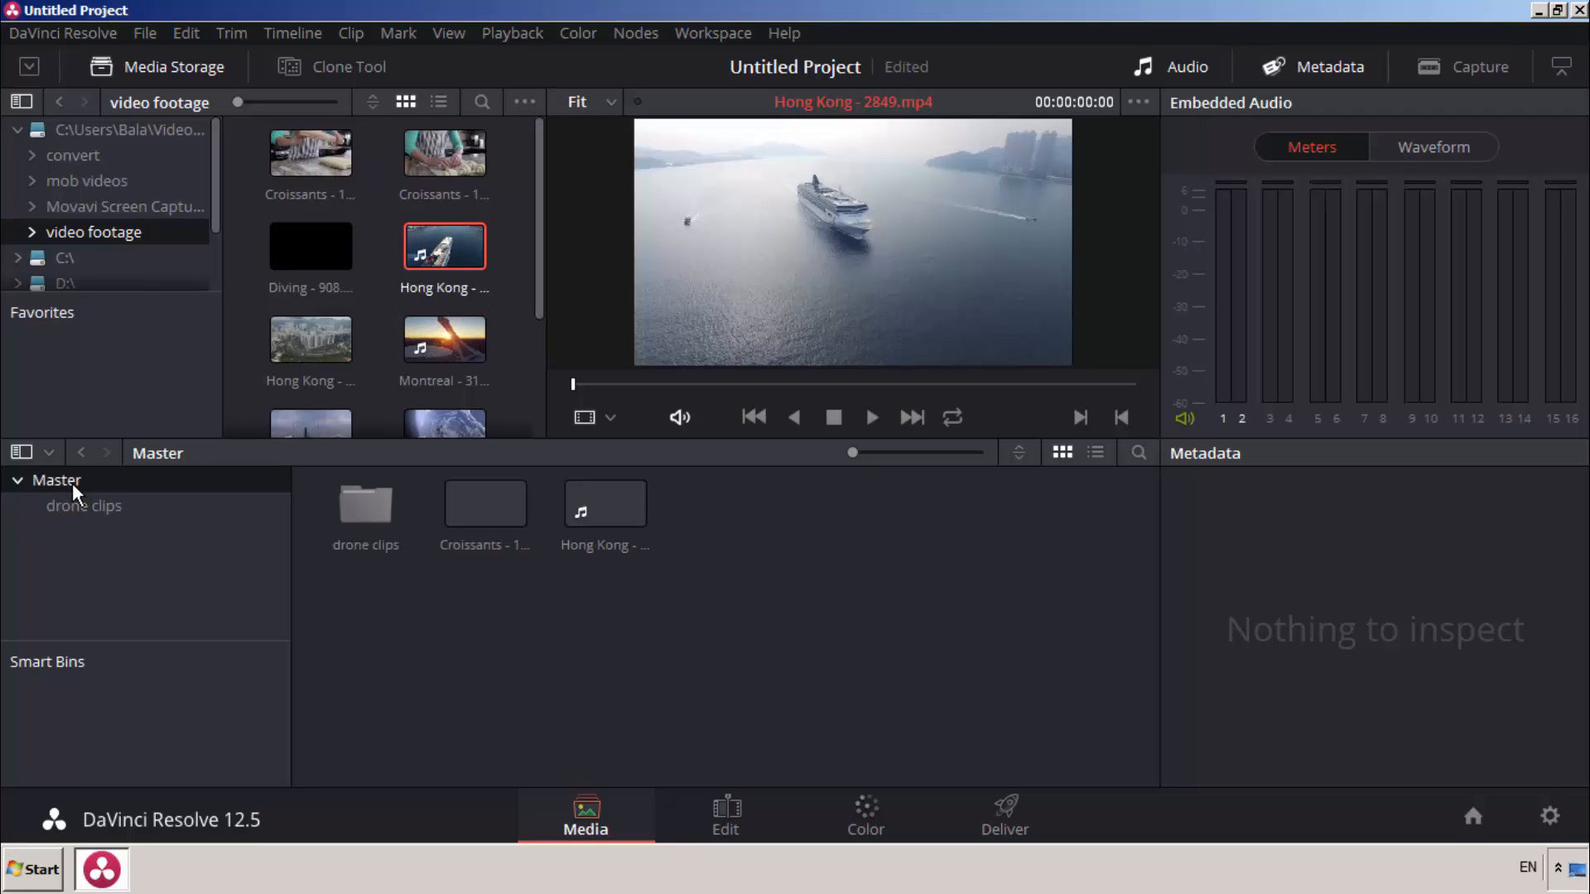
drag(594, 515, 149, 501)
click(729, 813)
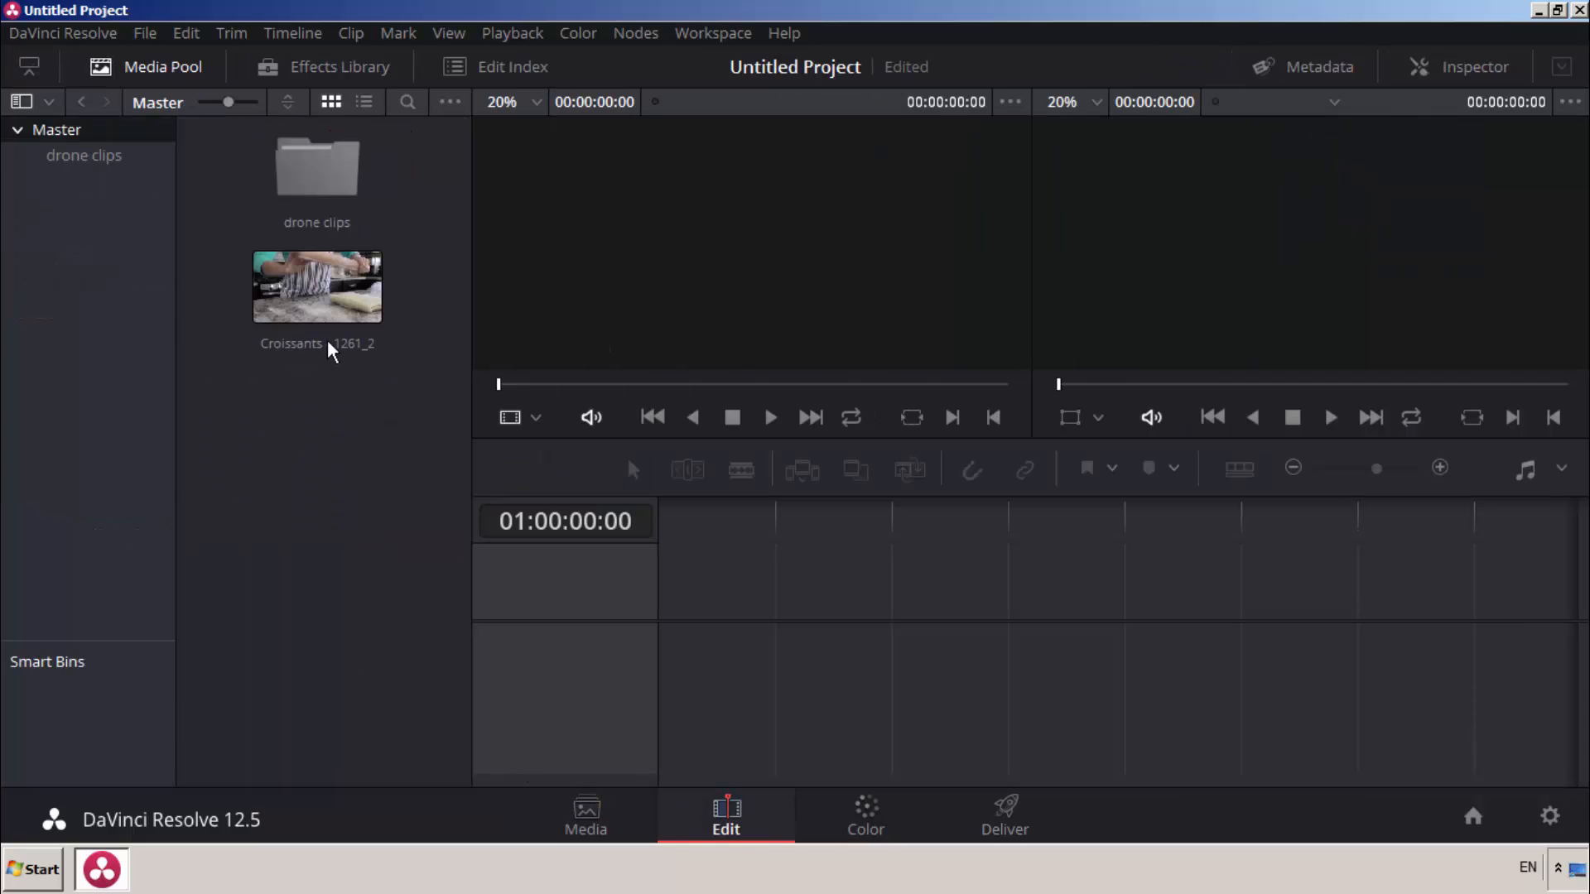
double_click(328, 174)
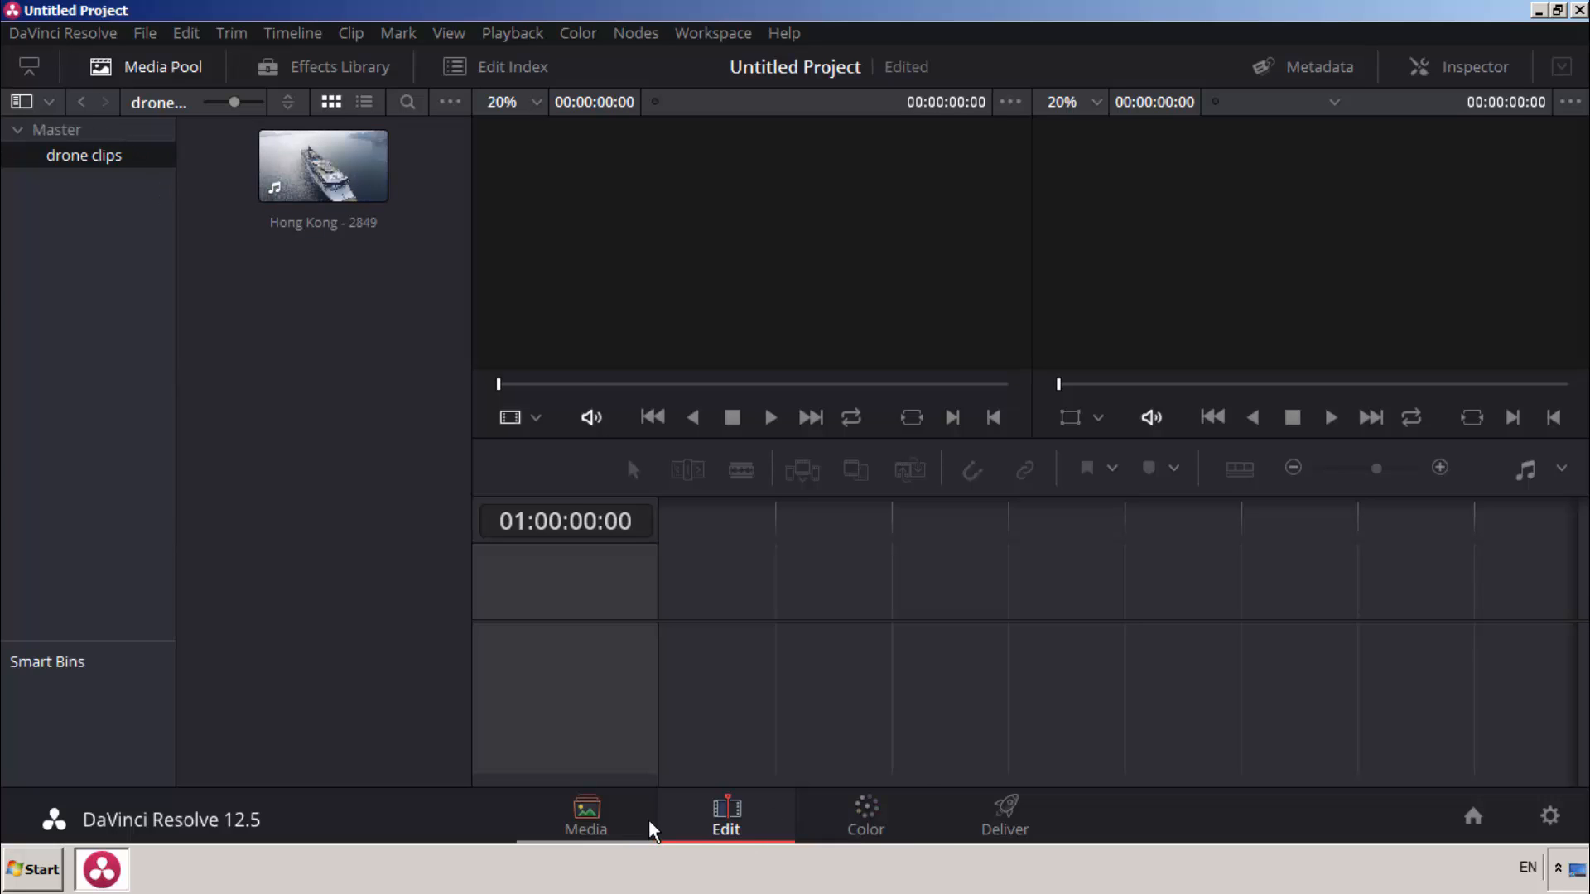
click(617, 824)
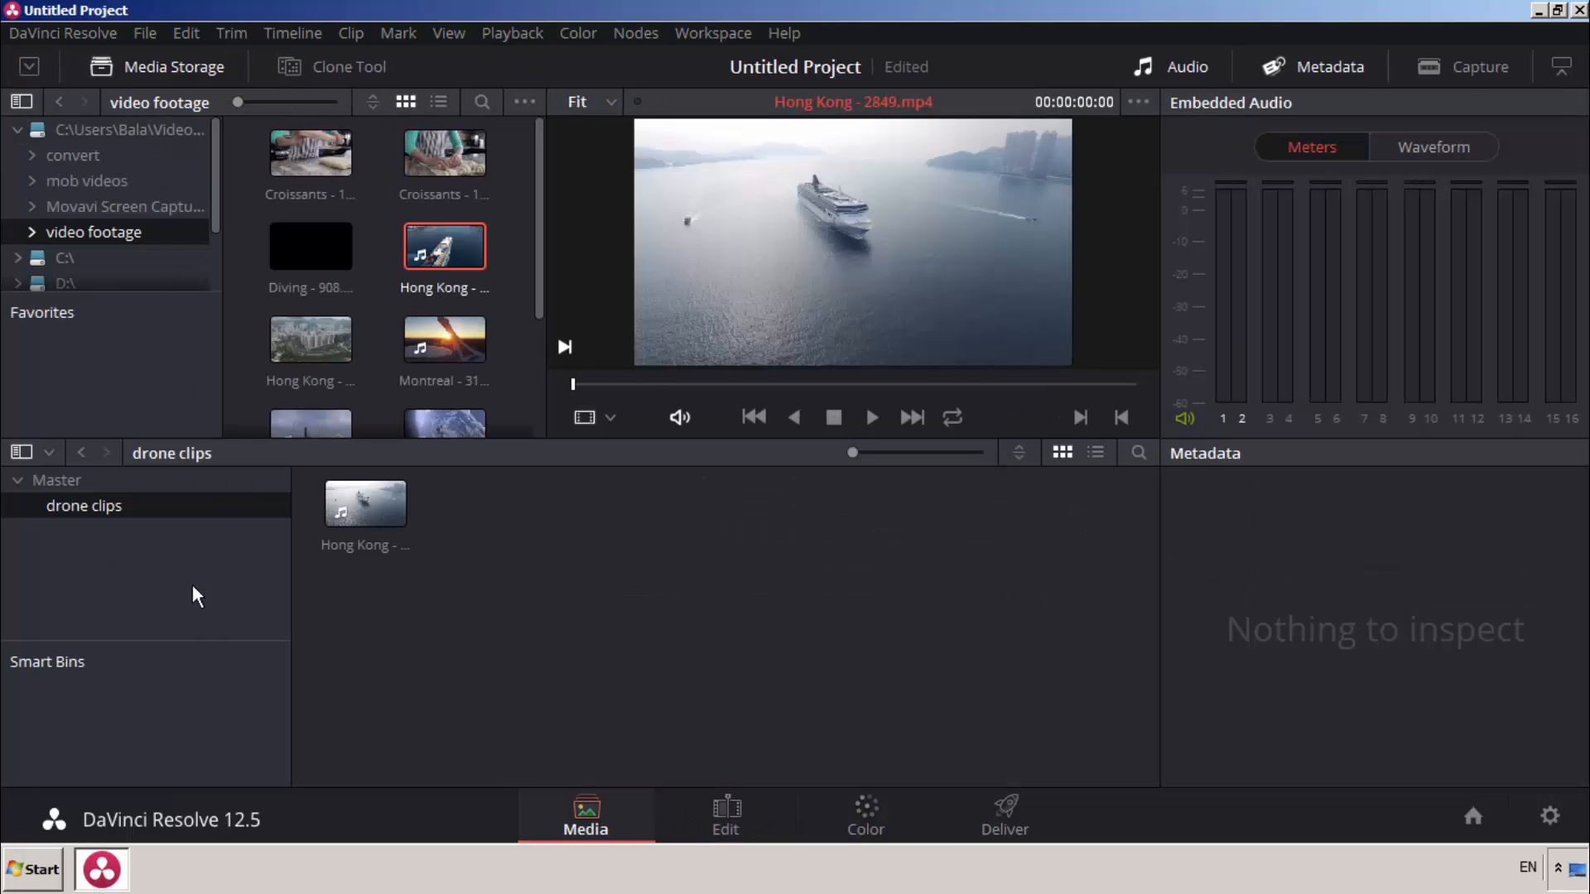
Create a smart bin named Smart Bin 1 matching media pool clips whose file name contains "hong".
right_click(97, 705)
click(207, 713)
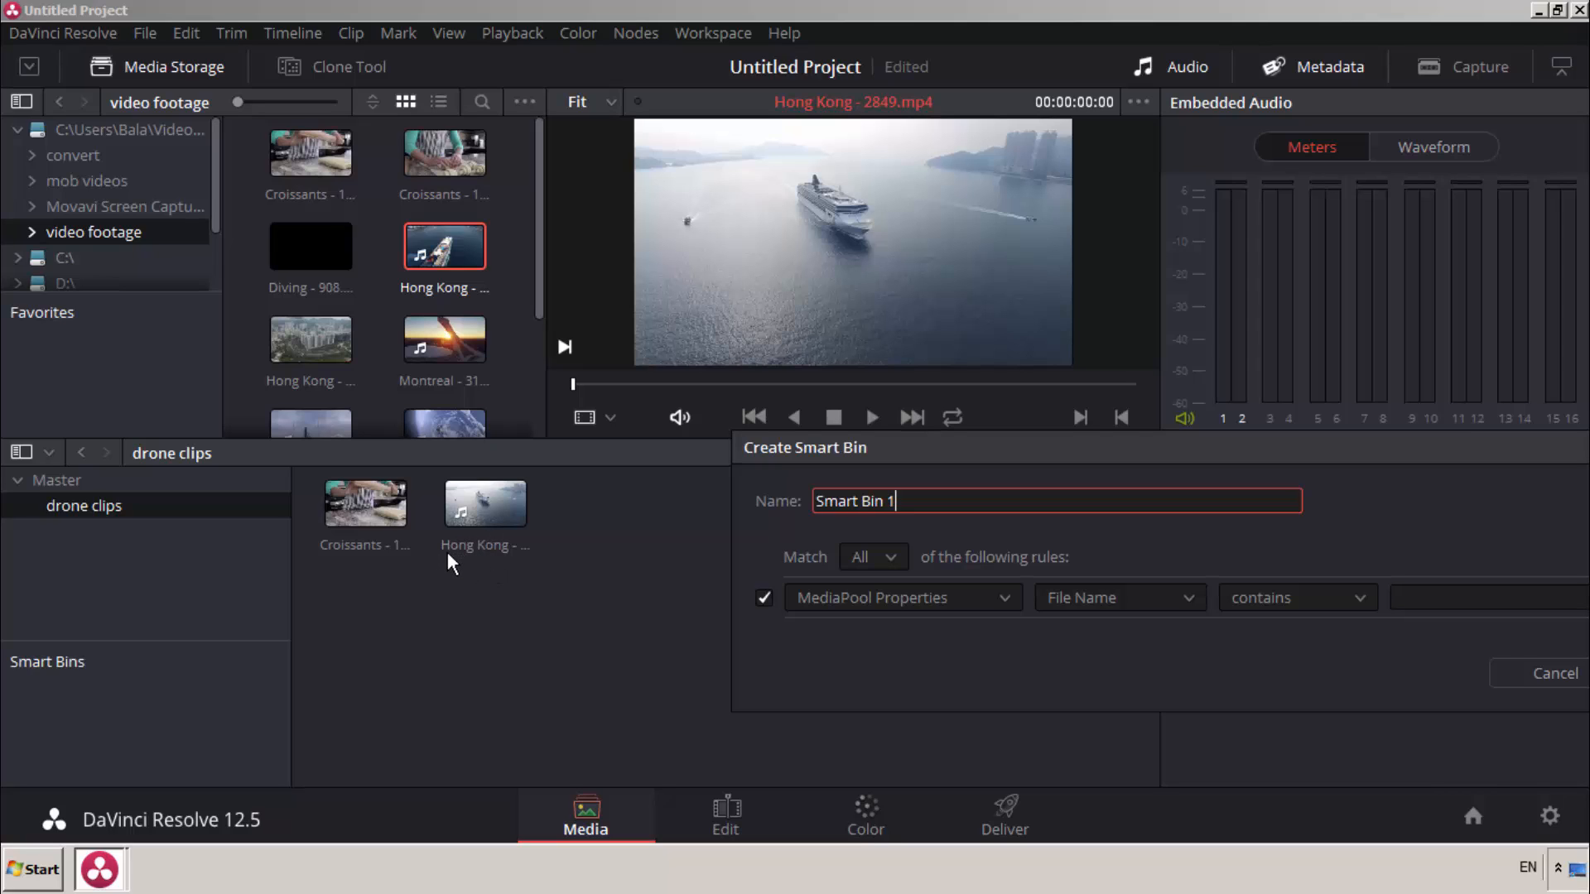
drag(960, 454, 820, 351)
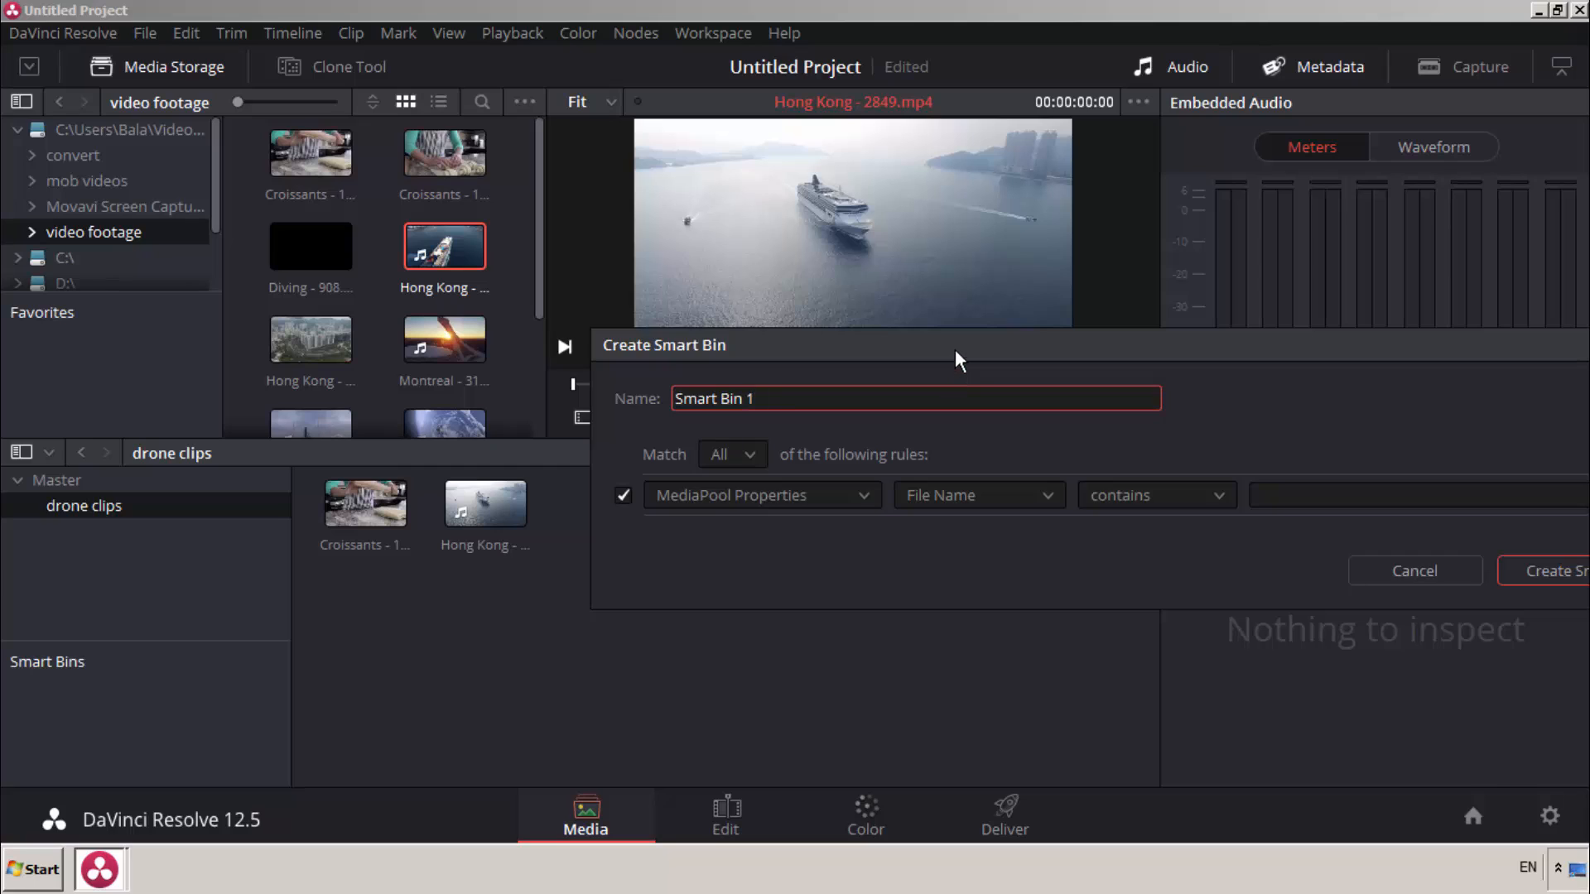
drag(955, 355, 918, 260)
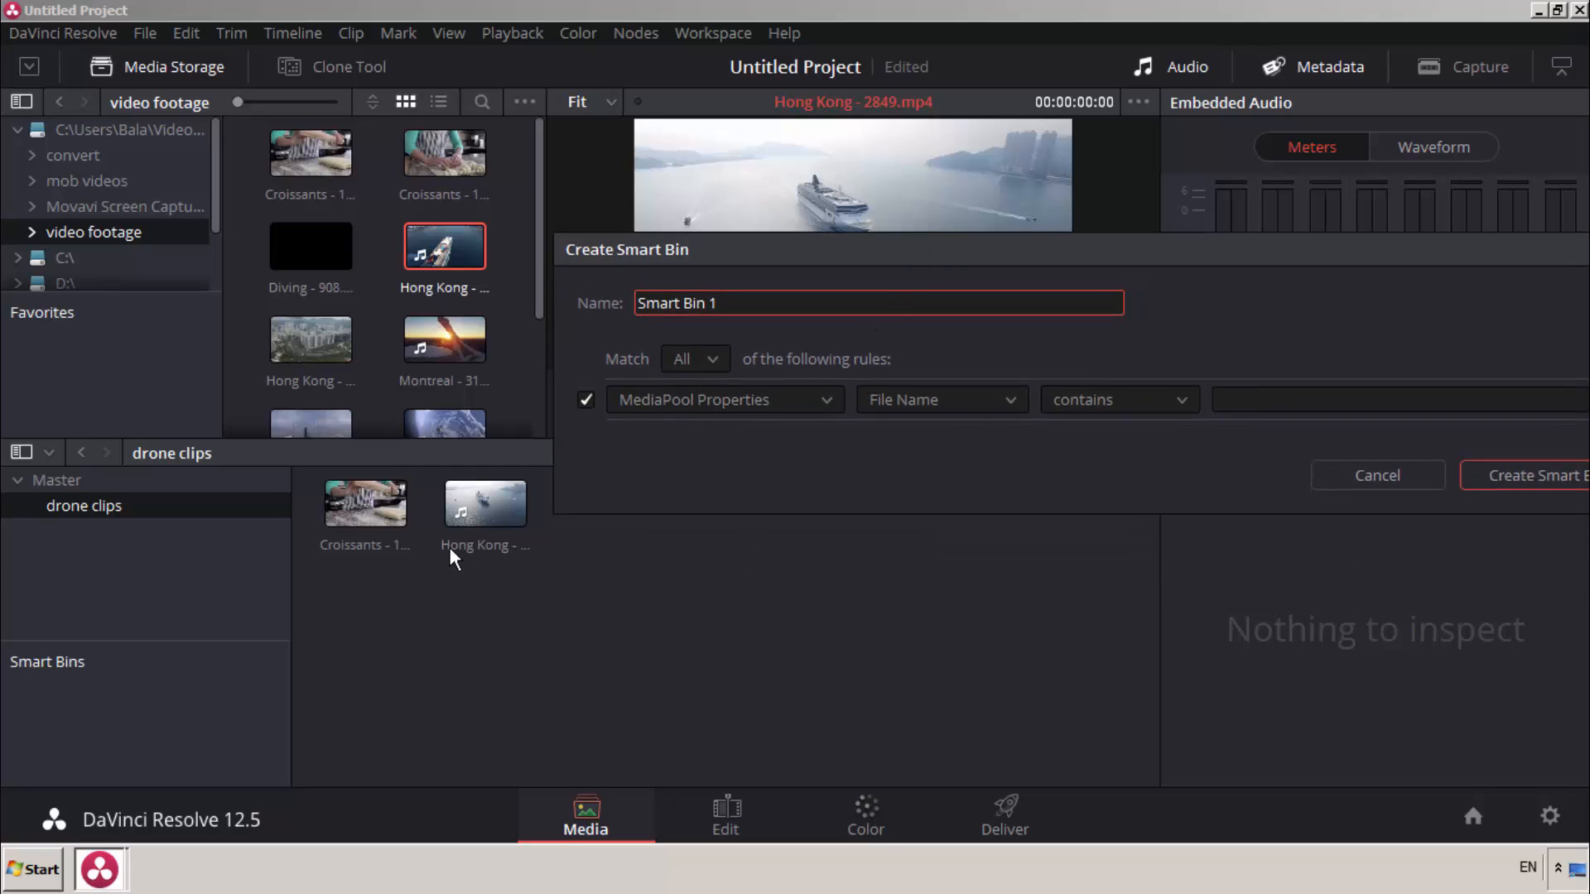
click(1311, 394)
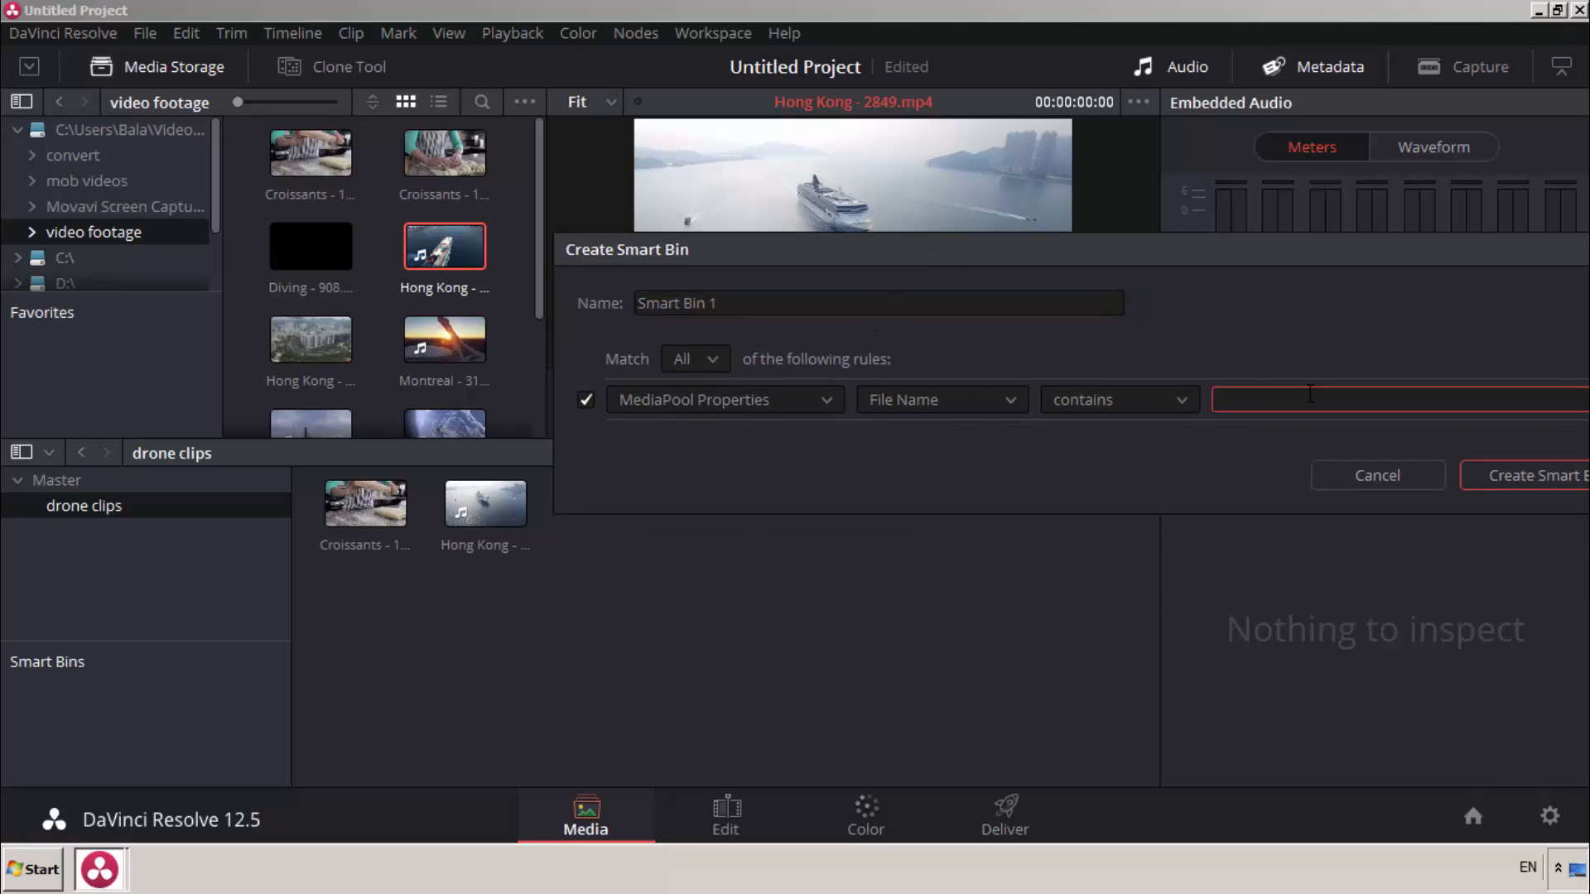
text(hong)
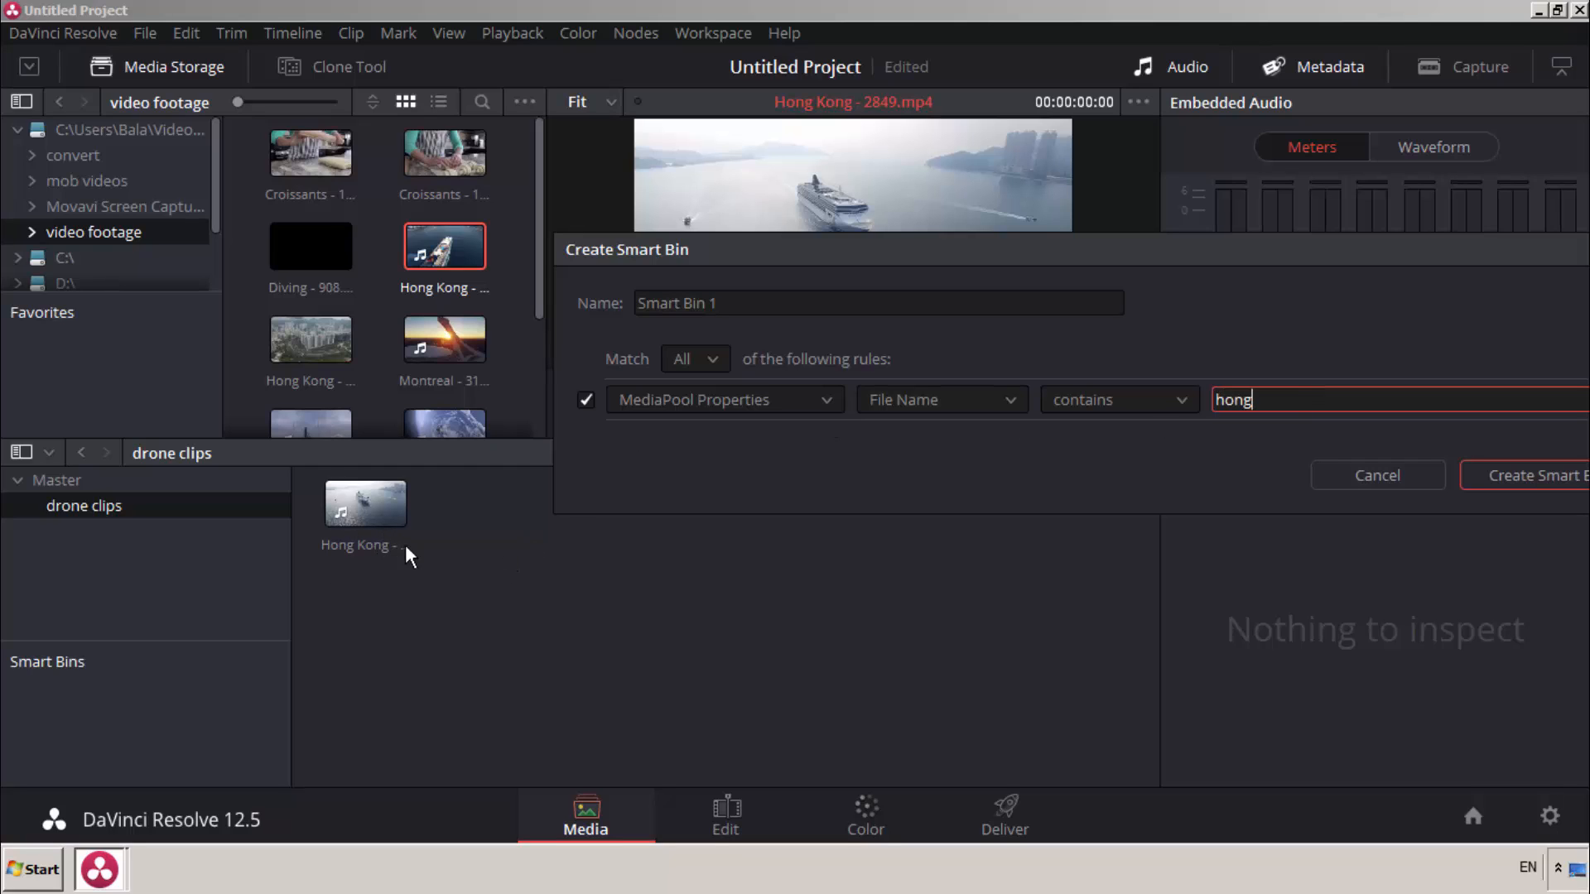
click(1509, 479)
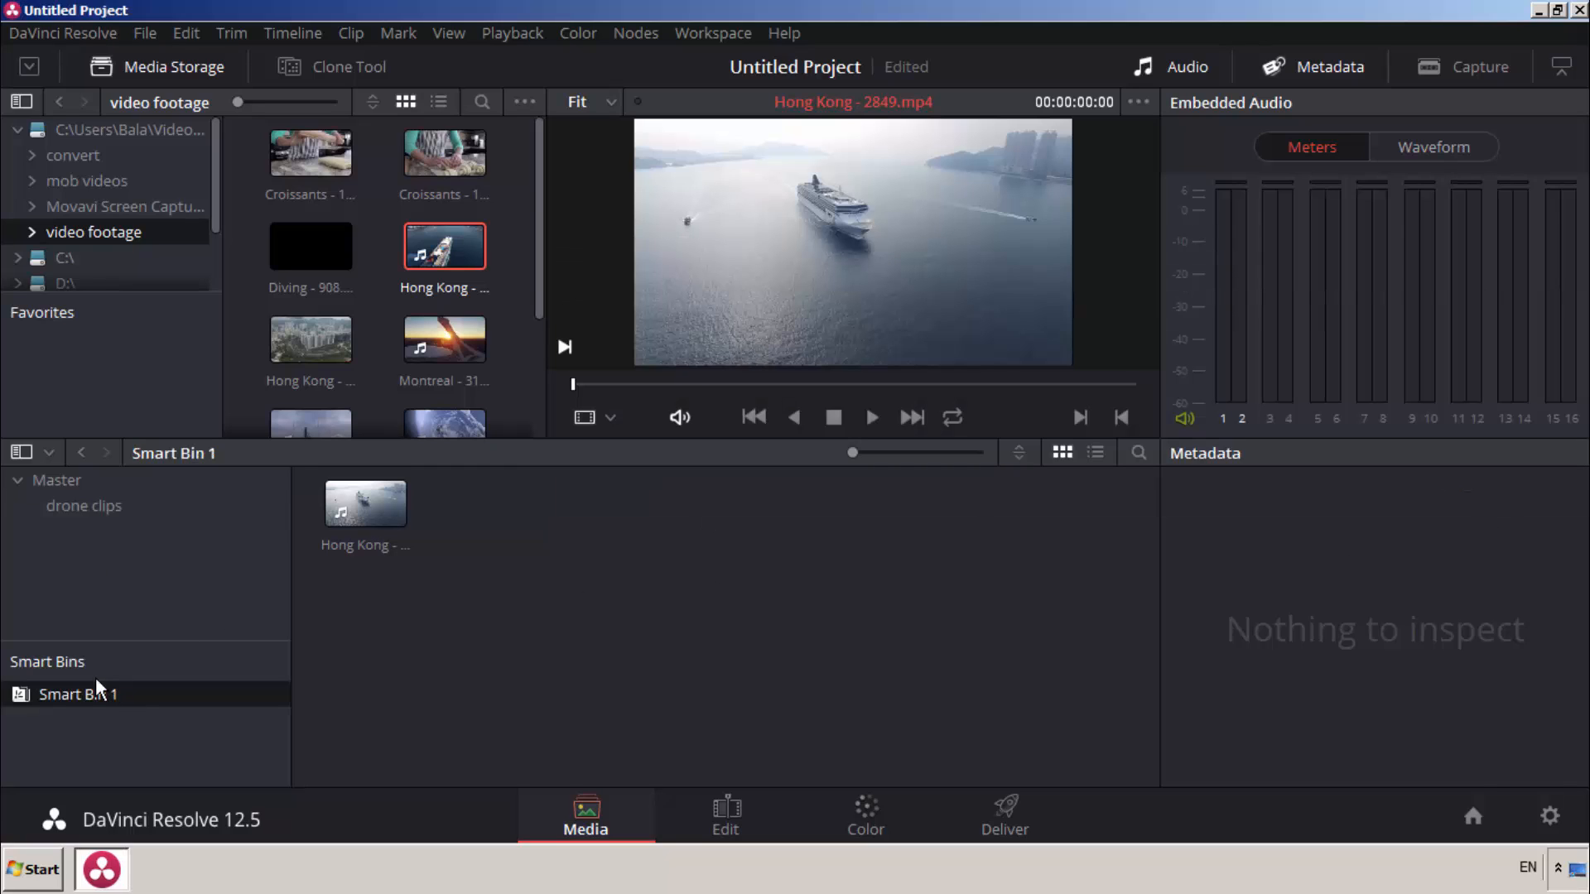
Compare the contents of the drone clips bin, the Master bin and Smart Bin 1.
click(111, 508)
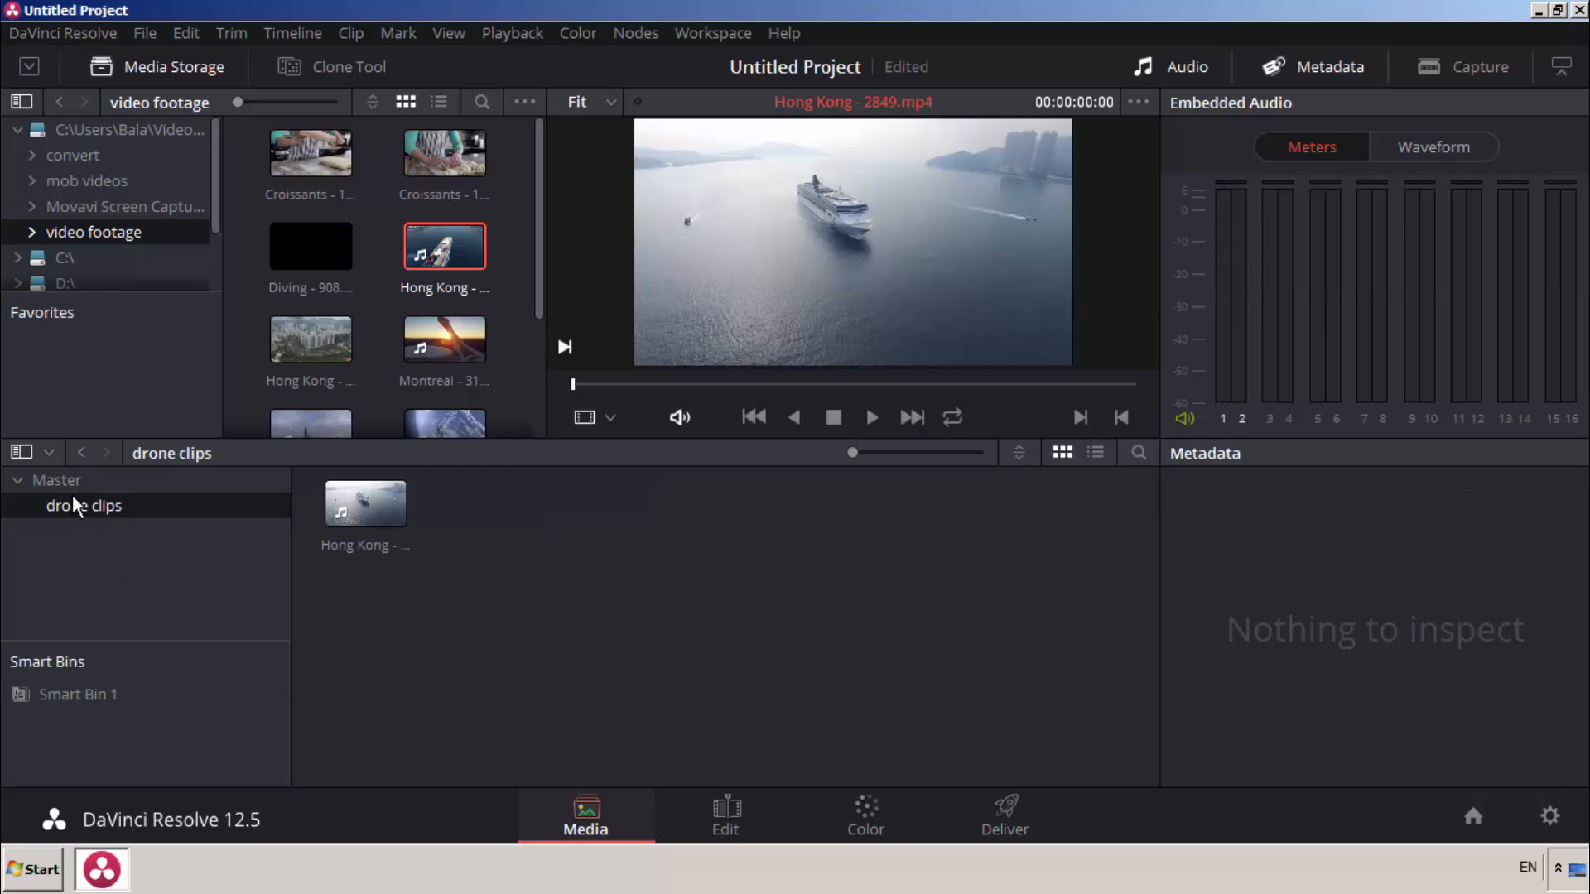
click(83, 487)
click(76, 692)
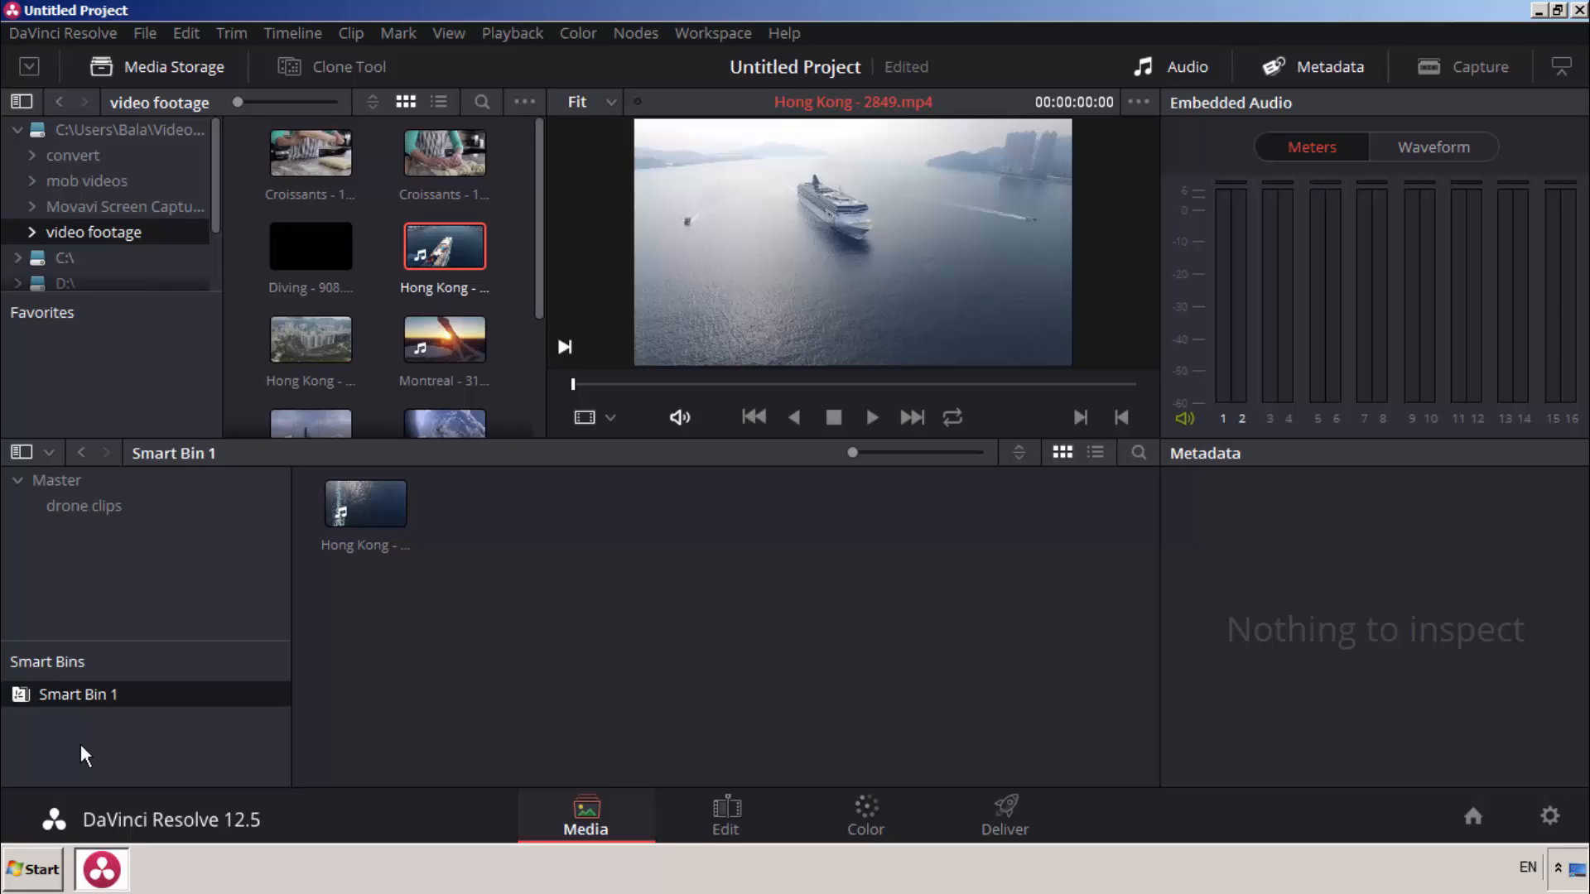
click(83, 505)
click(86, 486)
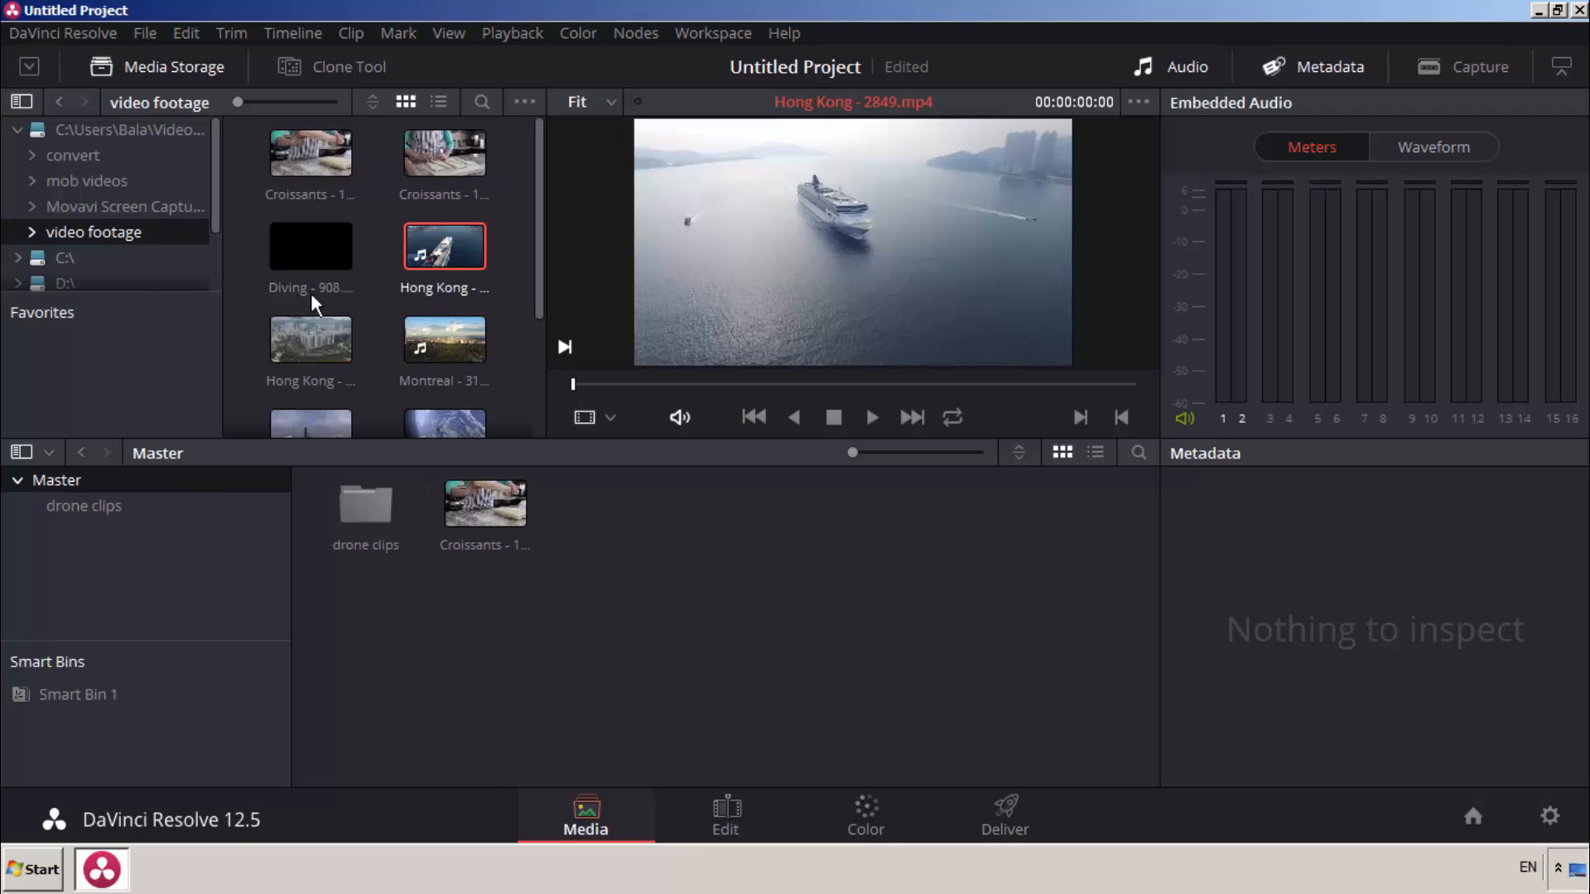
Expand the Media Storage browser to full height.
click(27, 68)
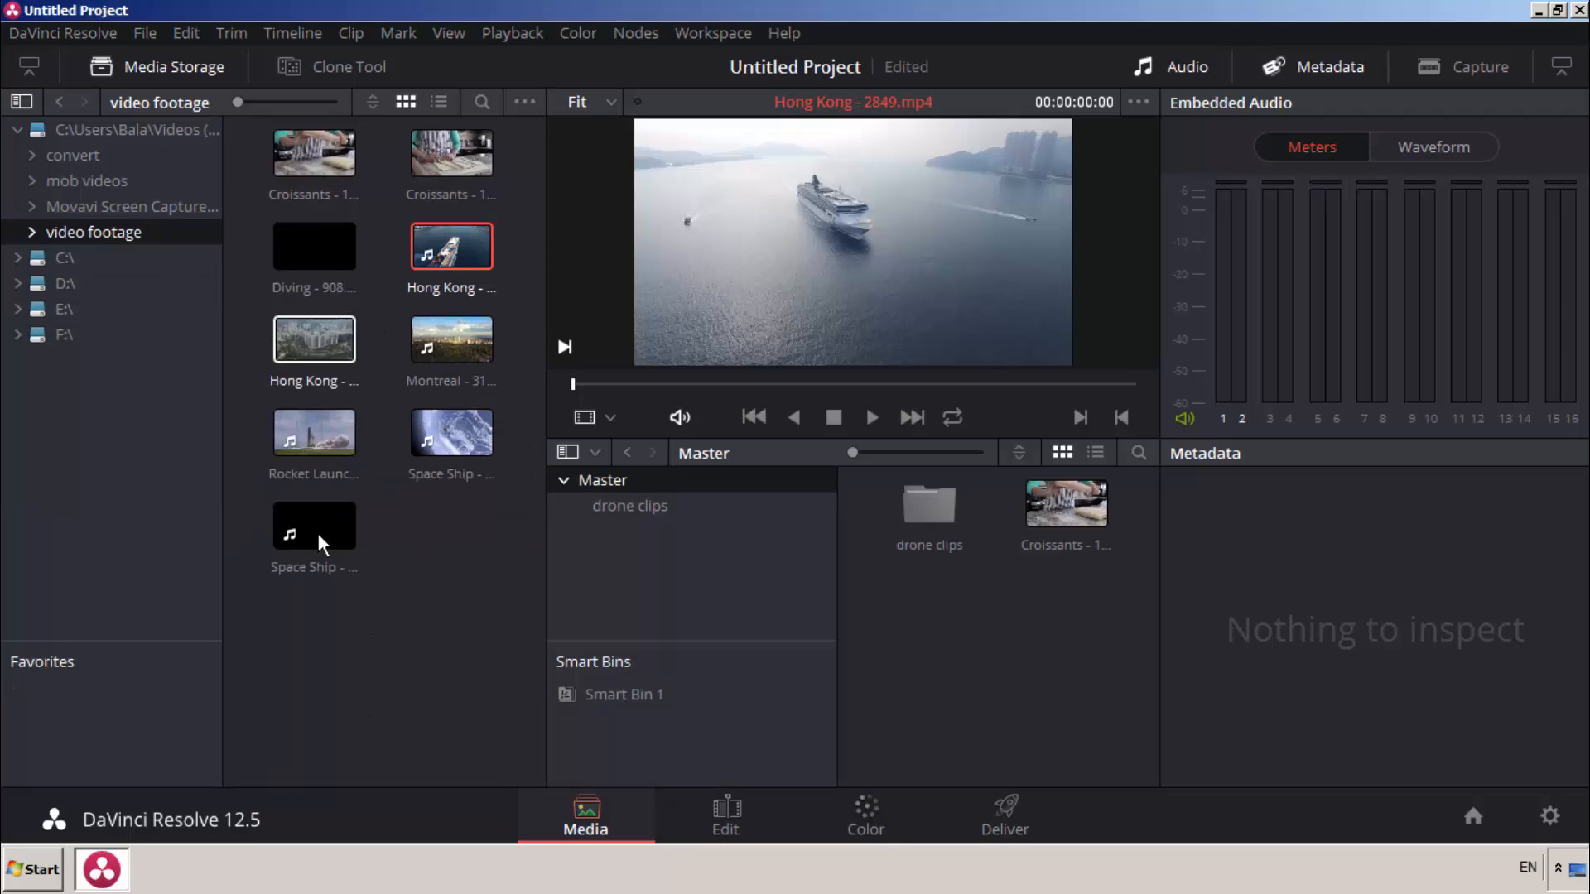
Collapse the Media Storage browser to half height and show the video footage clips as a list.
click(31, 66)
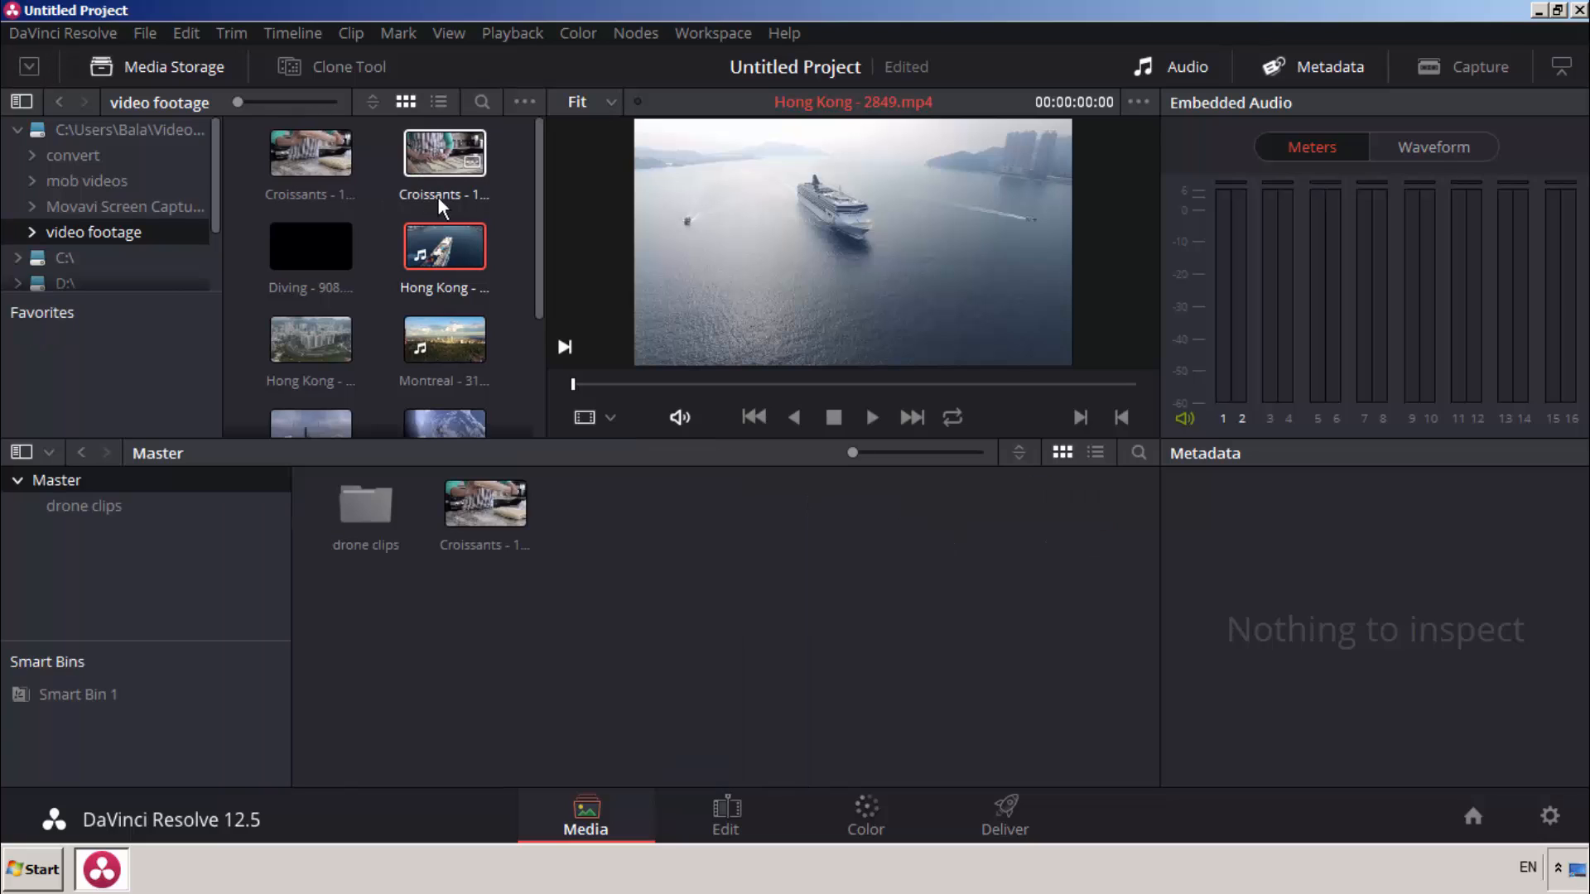
click(439, 103)
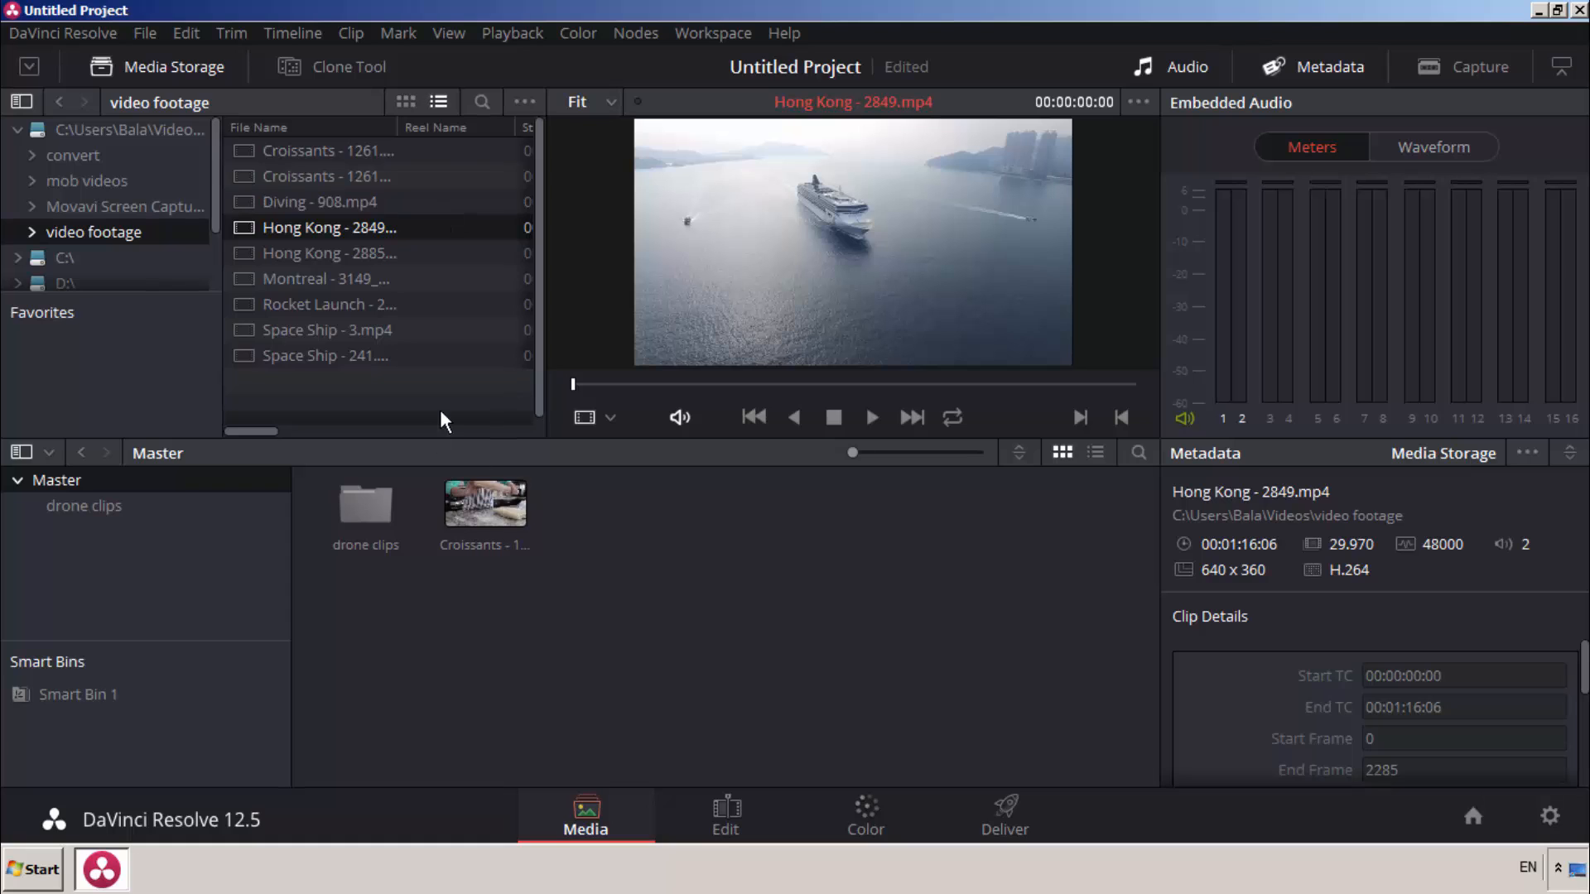
mouse_move(248, 431)
mouse_down()
mouse_move(377, 432)
mouse_move(230, 432)
mouse_up()
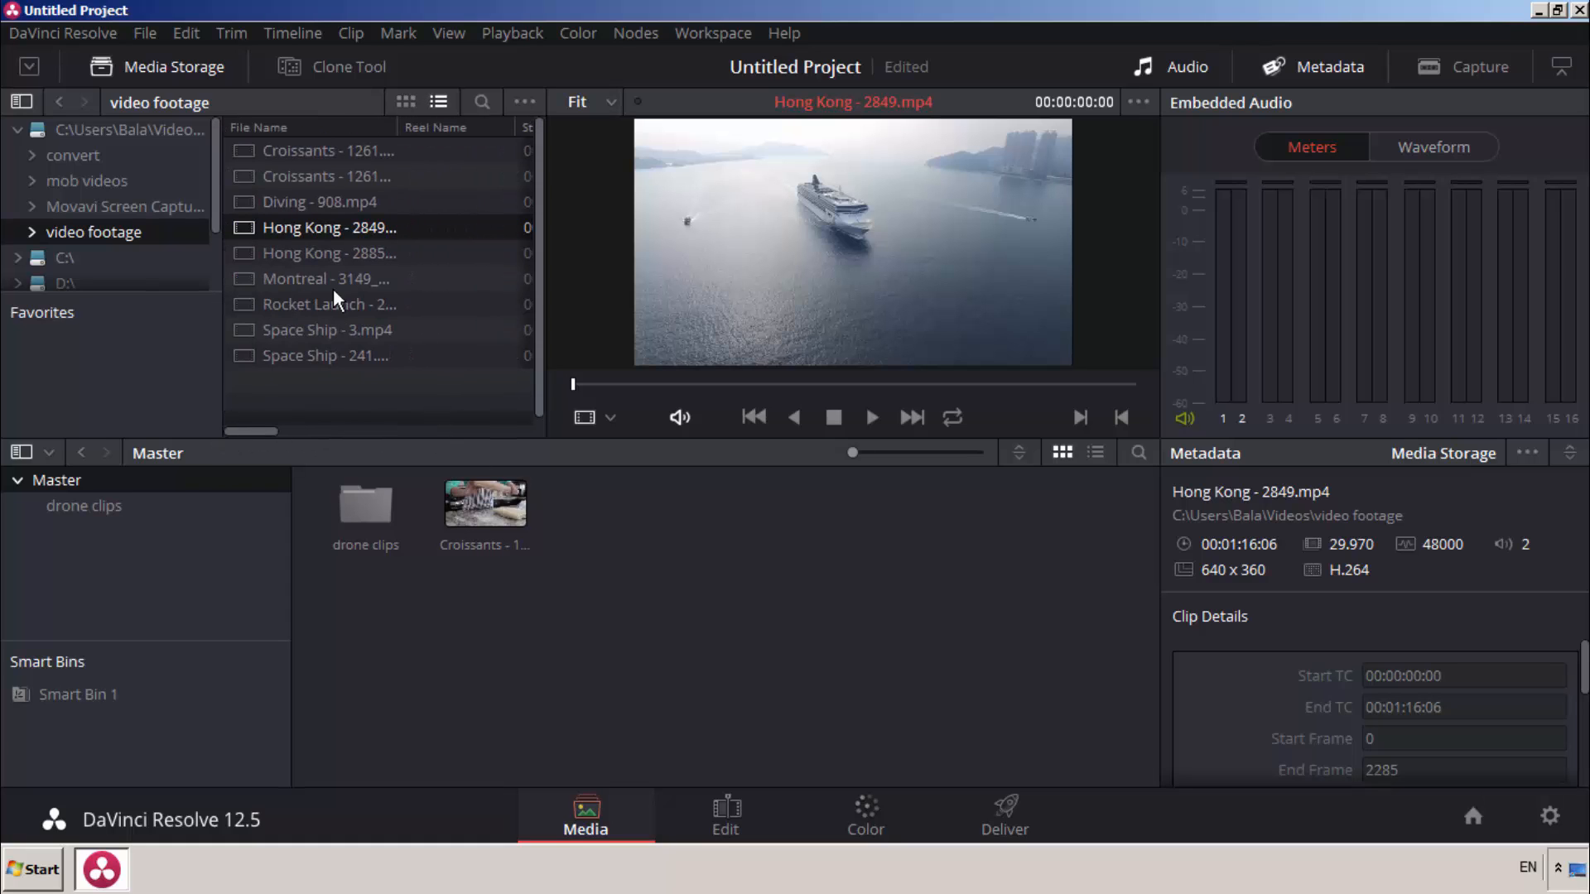
click(482, 101)
click(484, 103)
Scroll through the Hong Kong clip's metadata, and hide and reshow the Metadata panel.
drag(1585, 654, 1584, 603)
click(1340, 66)
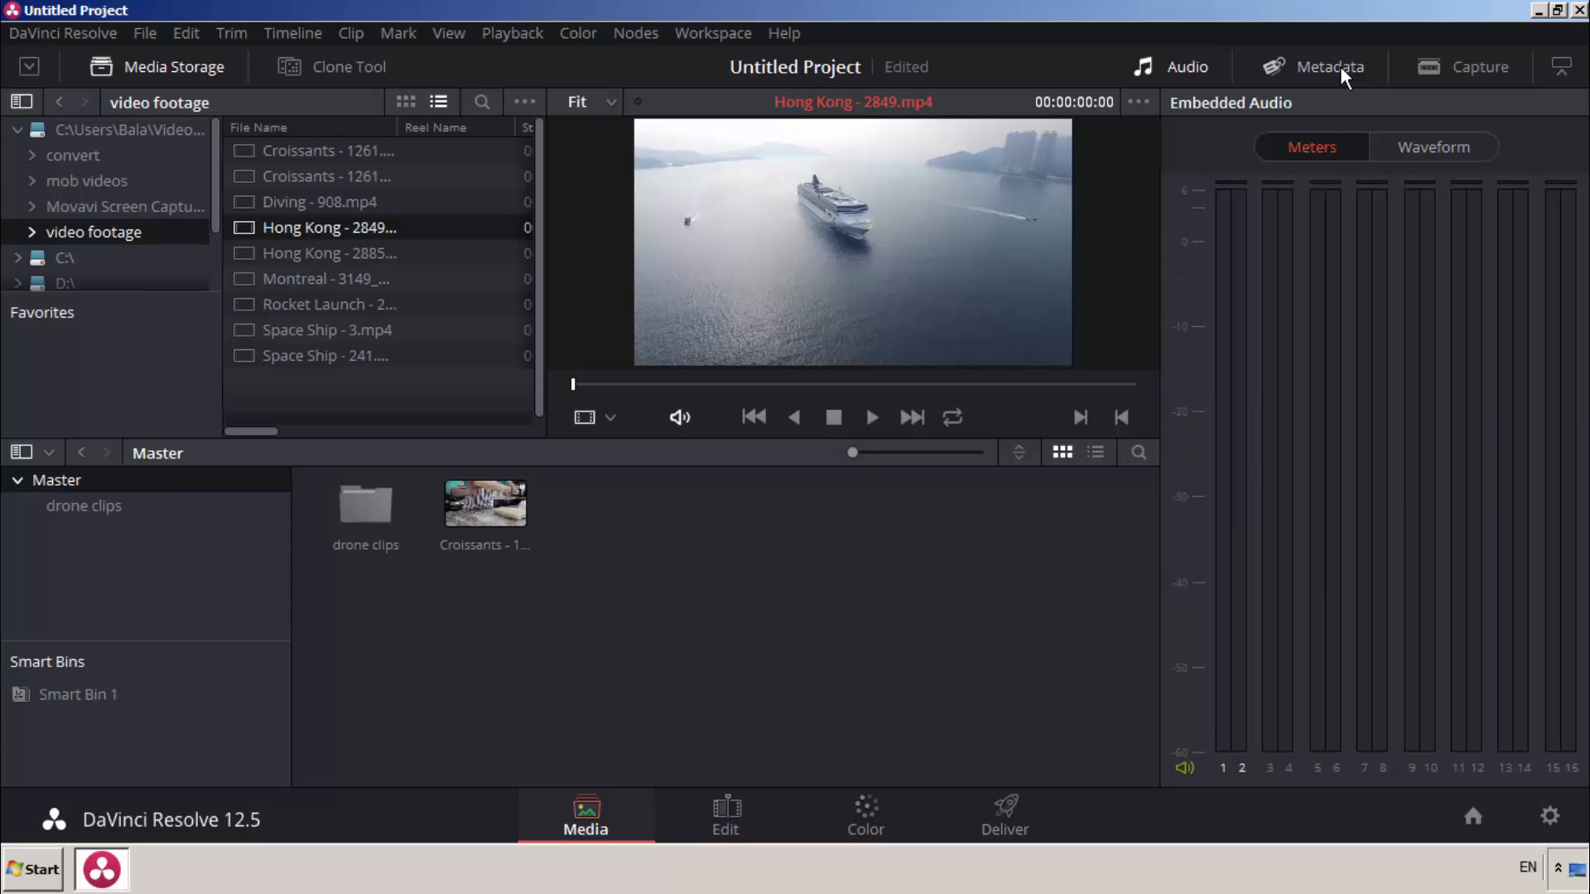
click(1340, 67)
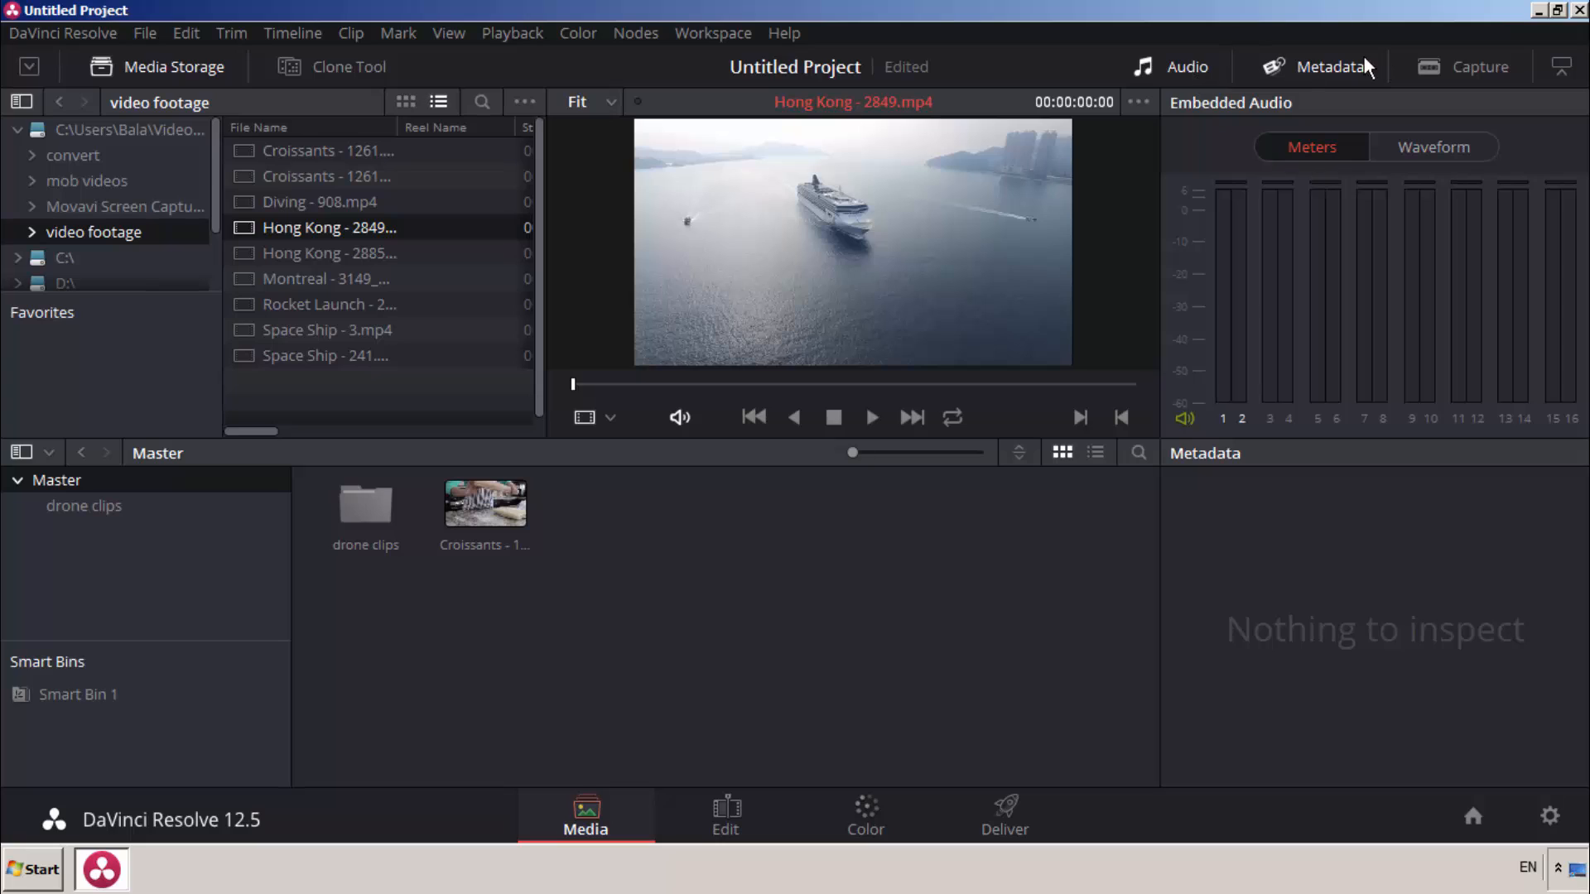
Examine the video Capture panel, close it, and restore the Audio and Metadata panels.
click(1449, 66)
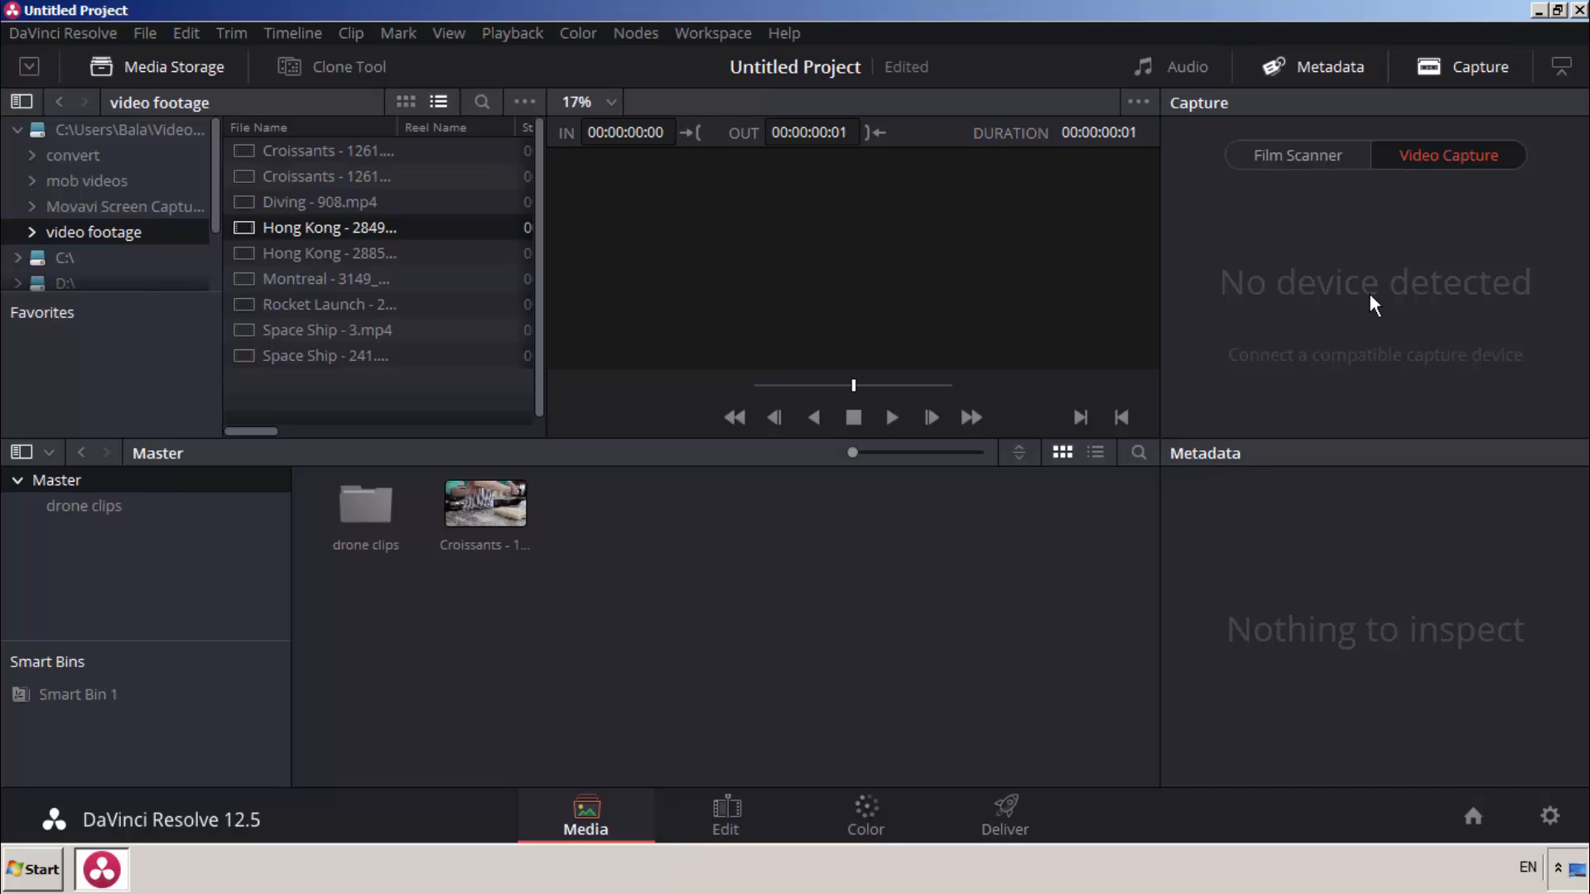
click(1428, 68)
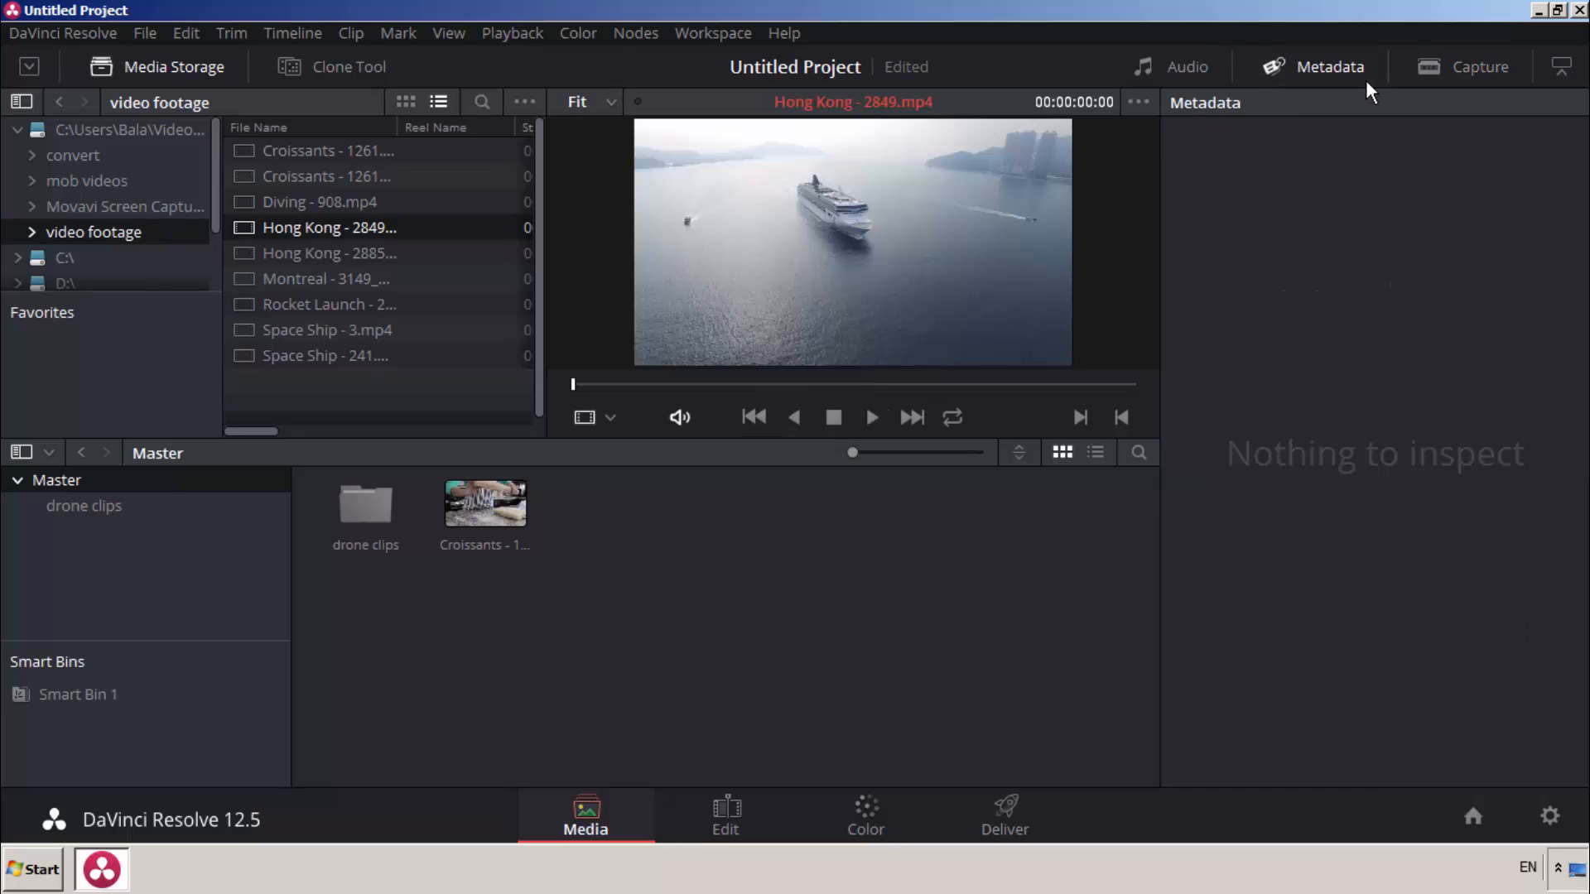
click(1321, 73)
click(1180, 66)
click(1312, 64)
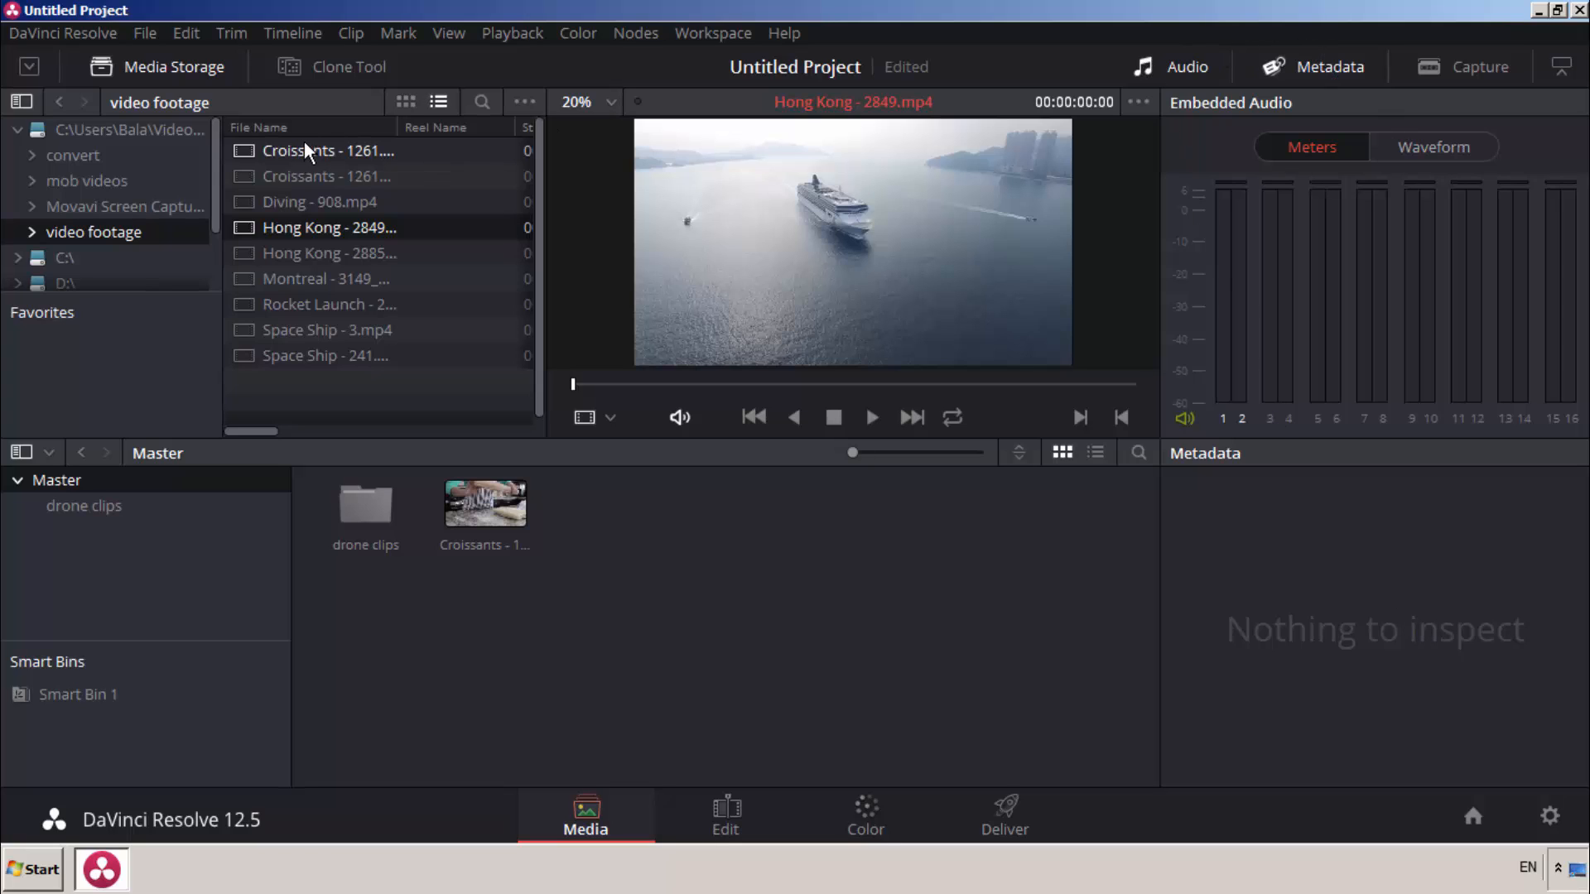
Show the video footage clips as thumbnails and enlarge them slightly.
click(404, 102)
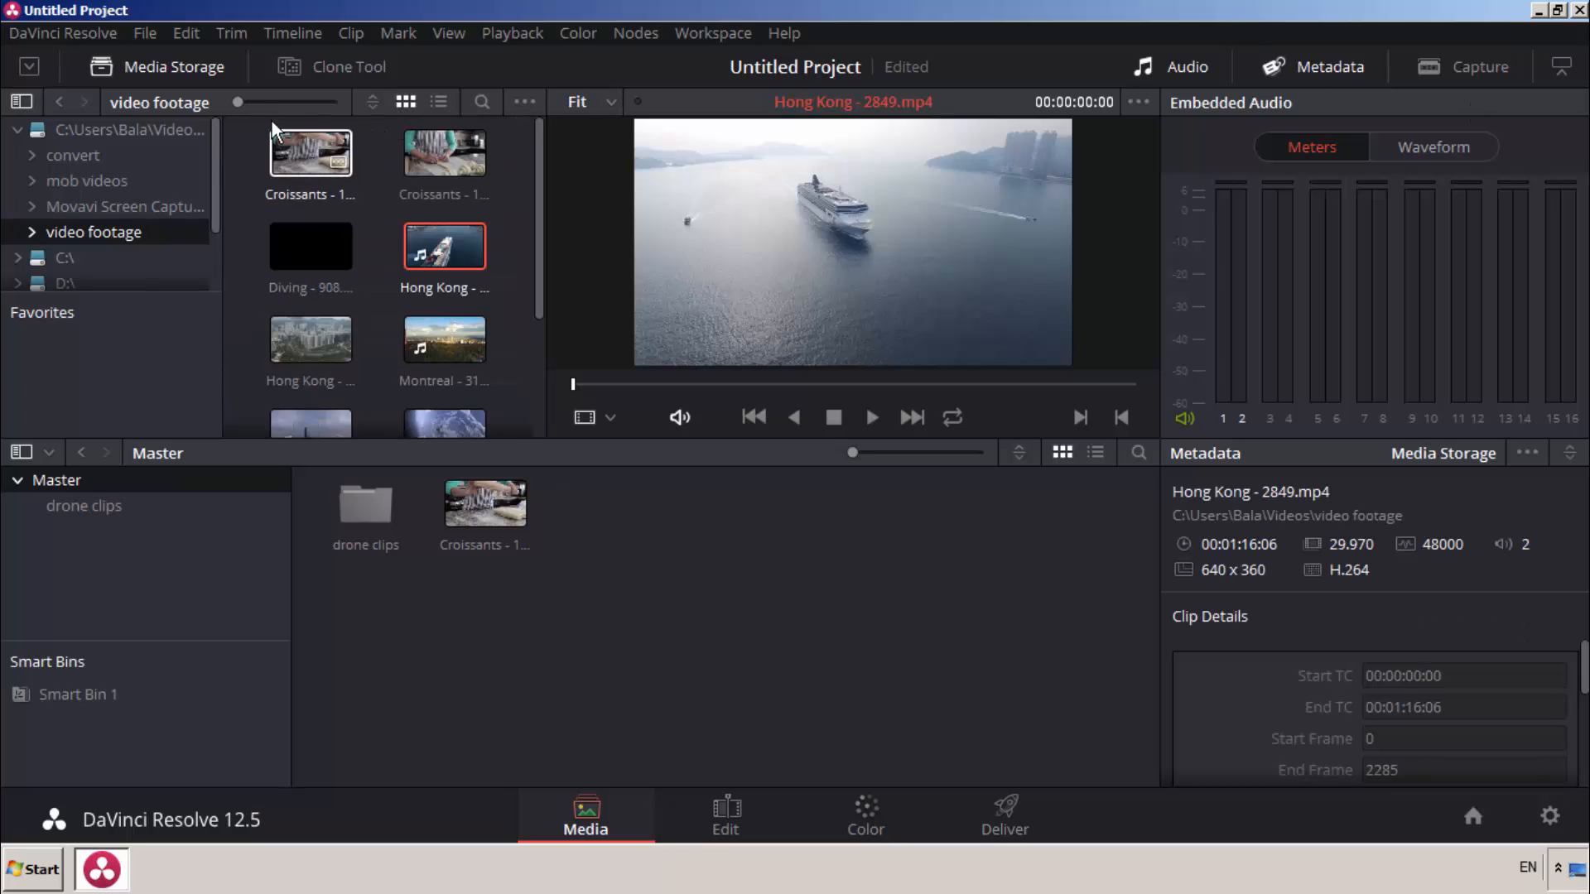
mouse_move(239, 102)
mouse_down()
mouse_move(289, 102)
mouse_move(257, 102)
mouse_up()
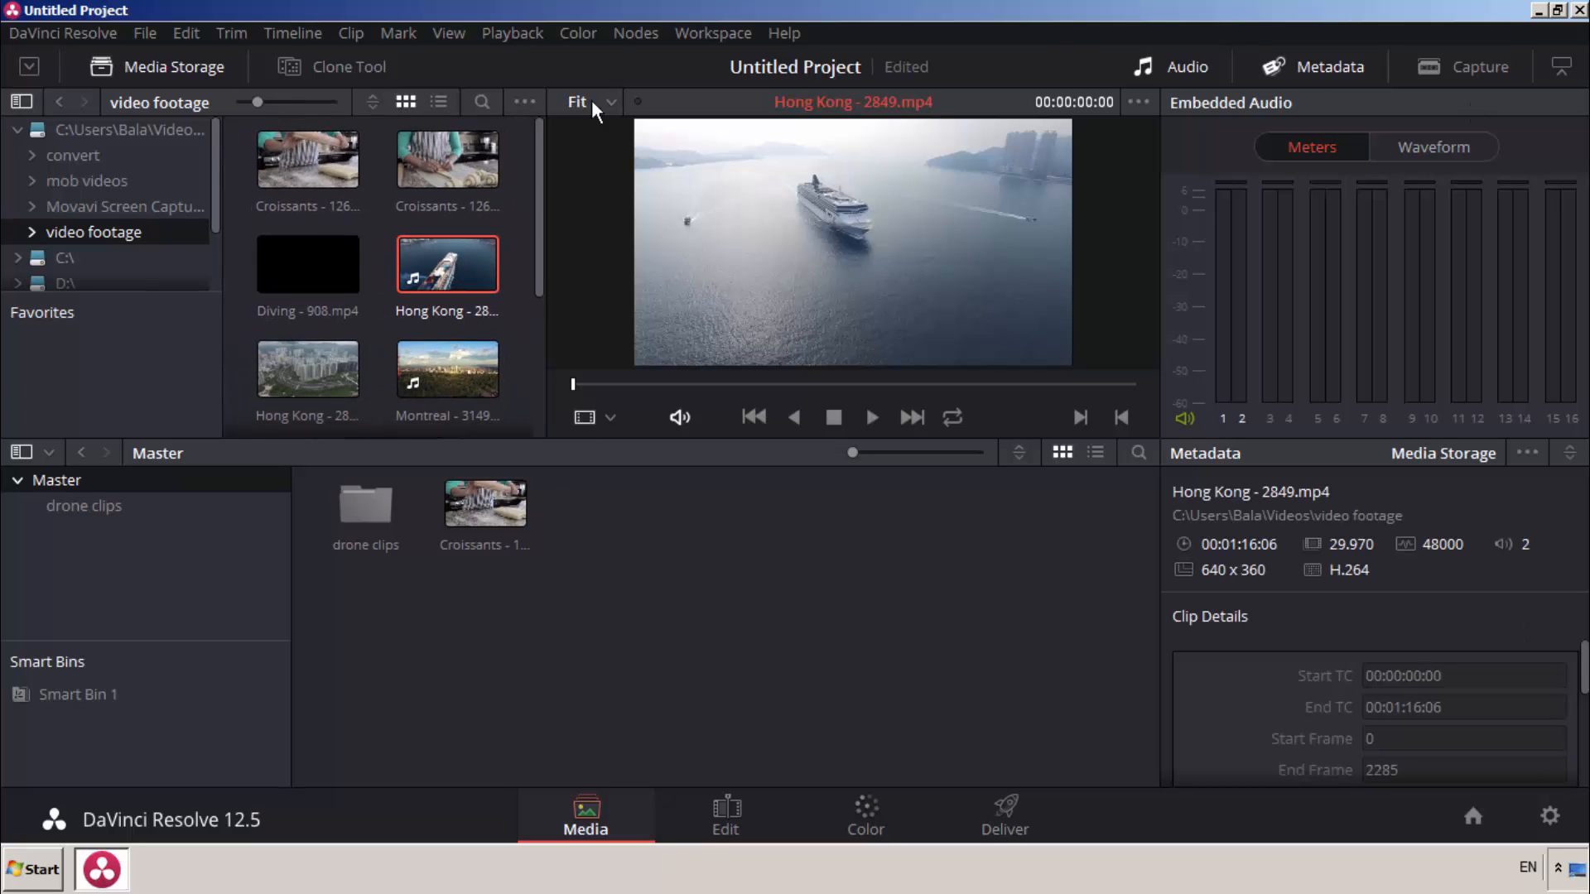
Reset the UI layout of the workspace to its default arrangement.
click(733, 34)
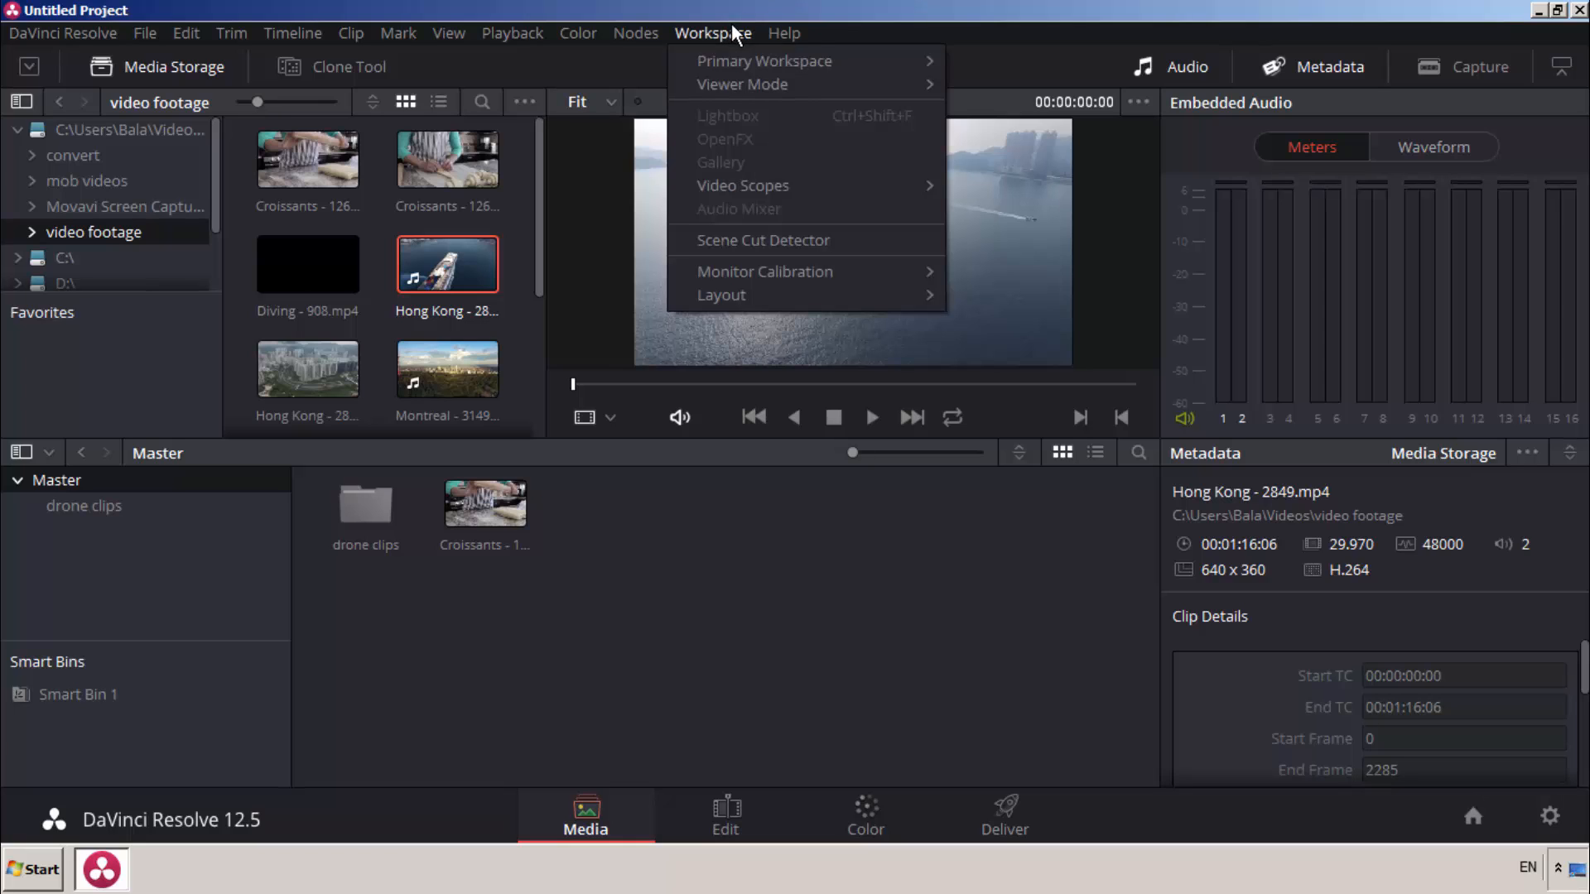
mouse_move(763, 291)
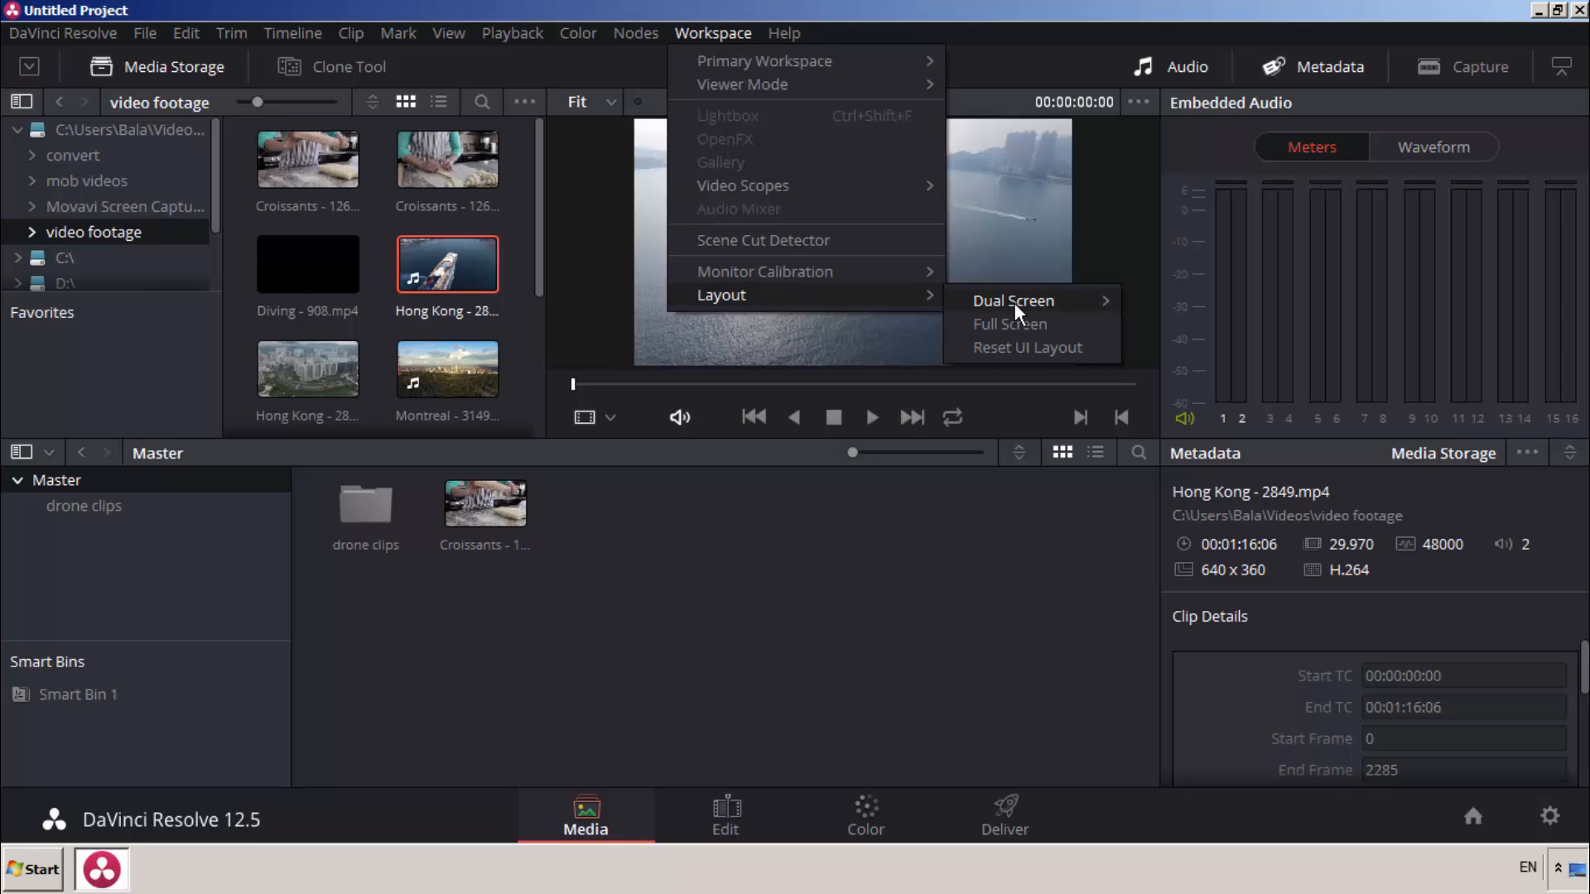
click(1065, 346)
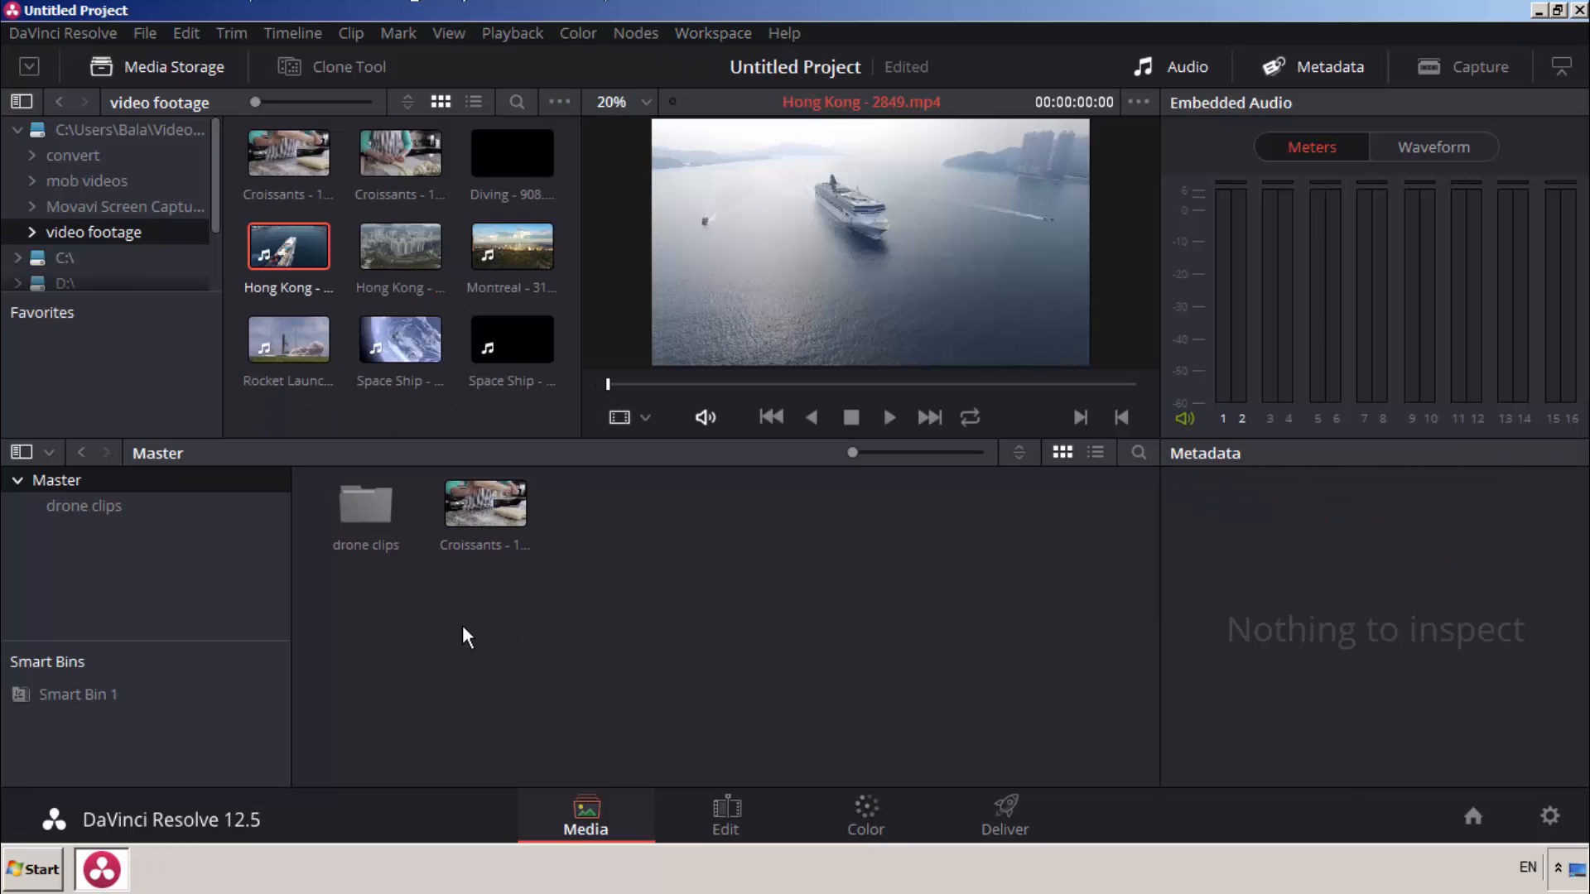